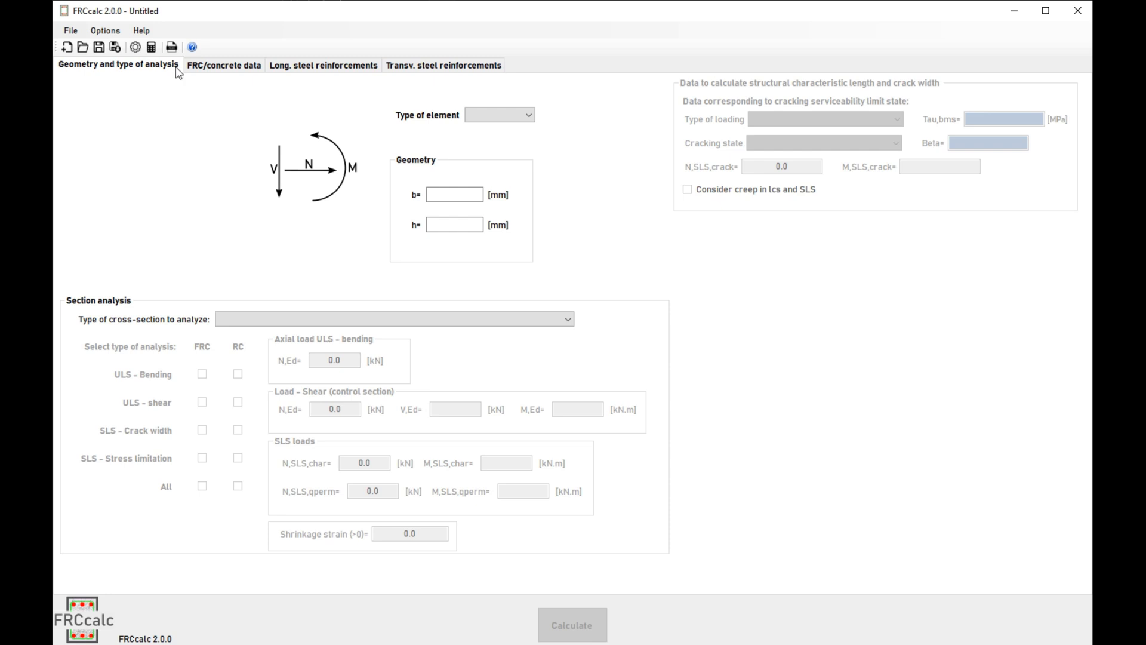
click(223, 74)
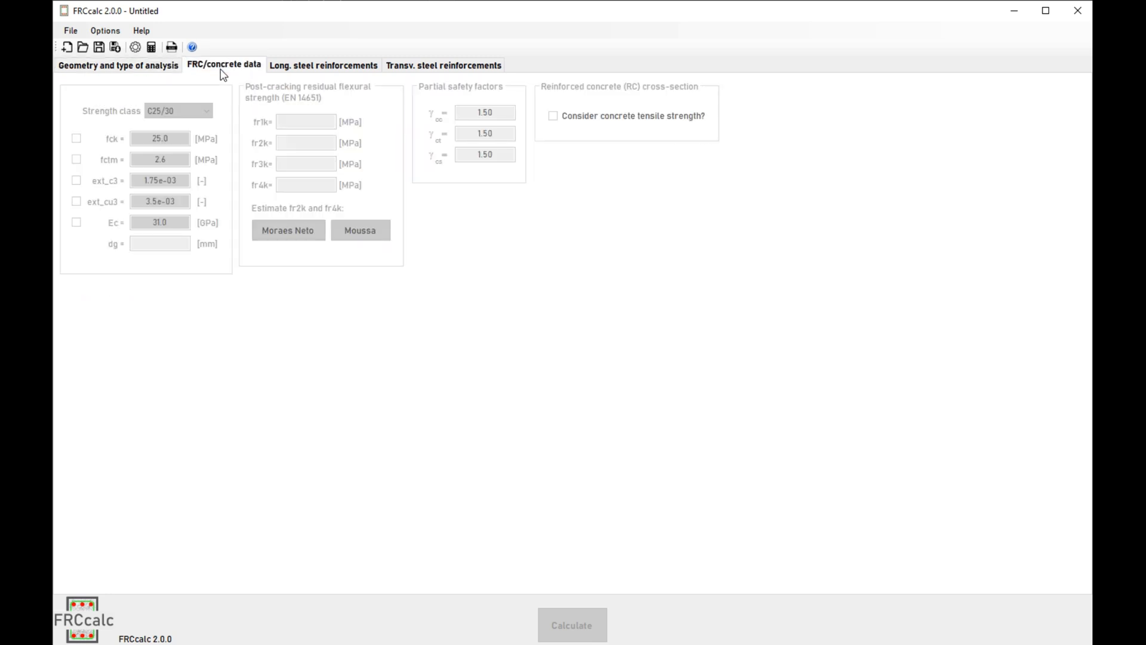
click(301, 73)
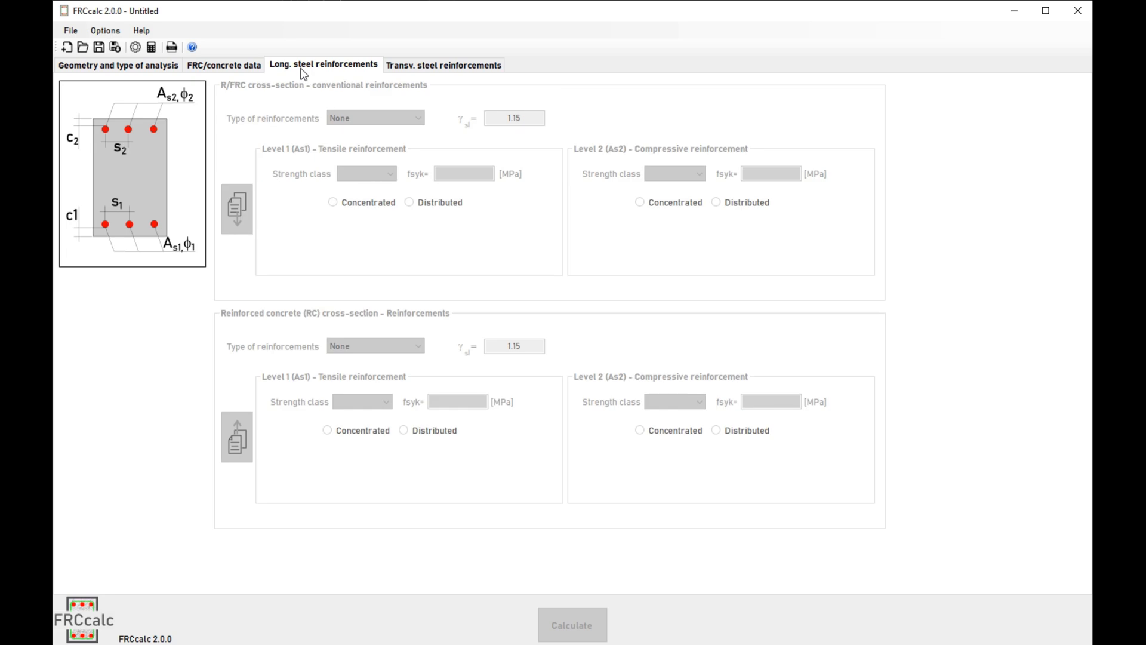
click(415, 73)
click(145, 70)
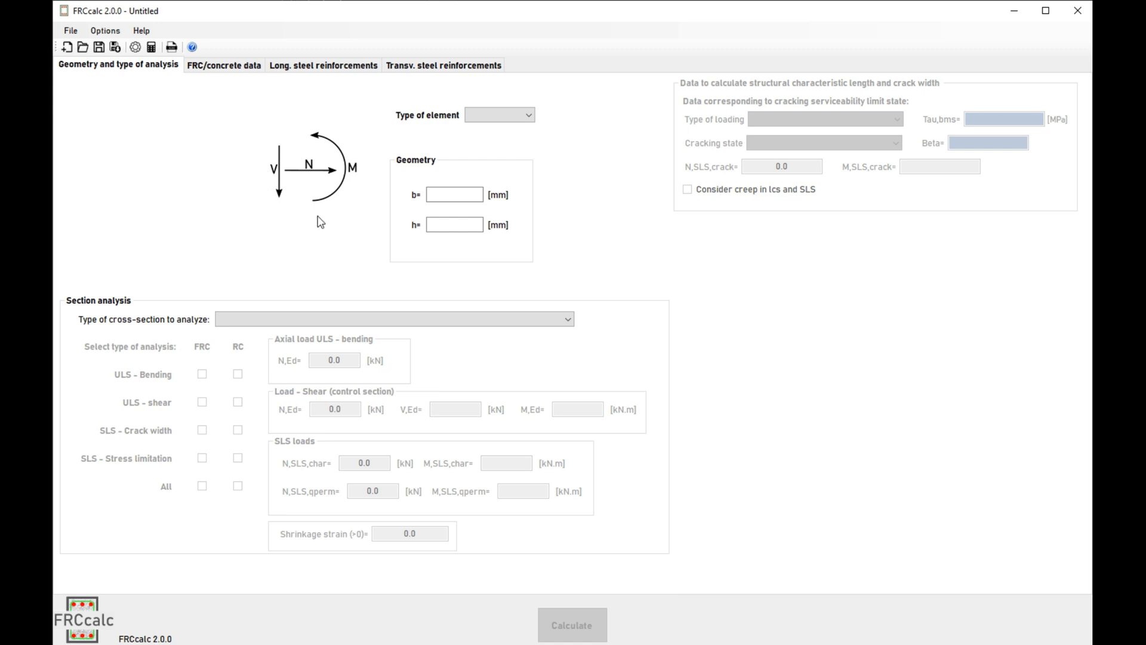
Set the element type to Beam with a width b of 200 mm and a height h of 500 mm.
click(484, 126)
click(486, 127)
click(459, 197)
text(200)
key(Tab)
text(500)
click(474, 195)
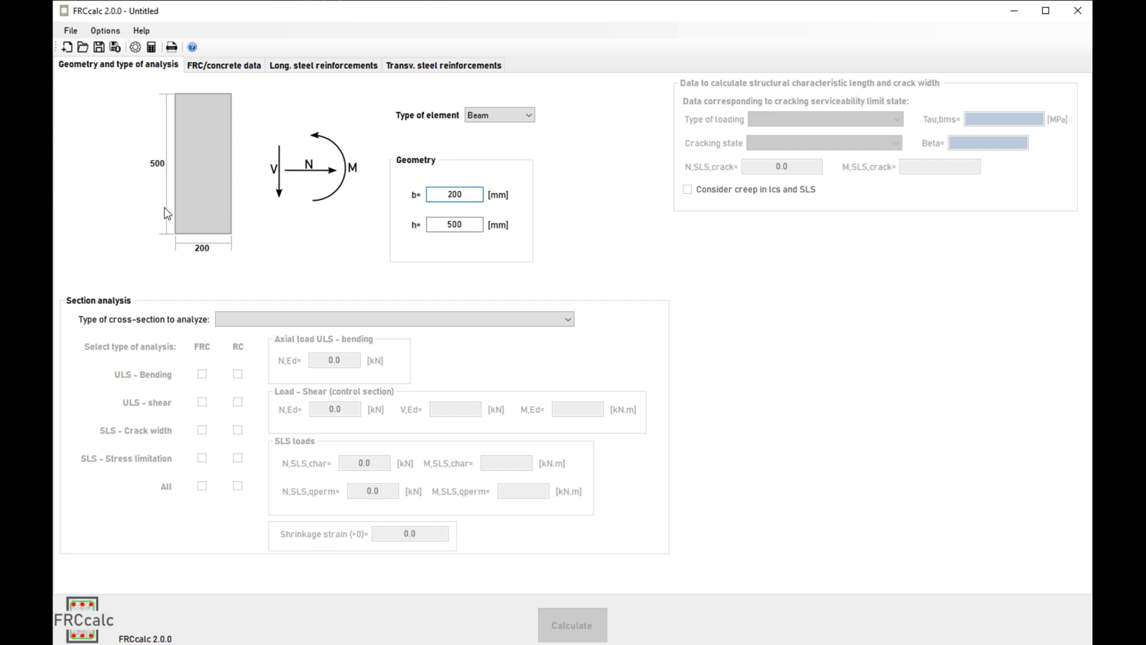
Set the analysis to a comparison between FRC and RC cross-sections and enable ULS bending for both.
click(521, 322)
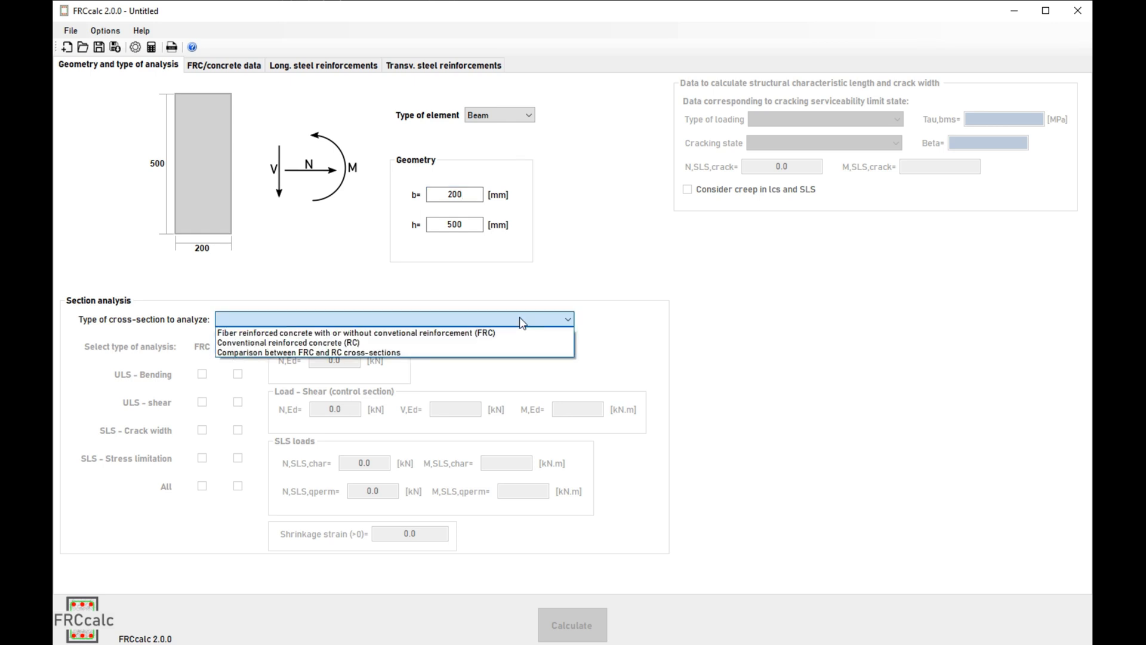
click(532, 352)
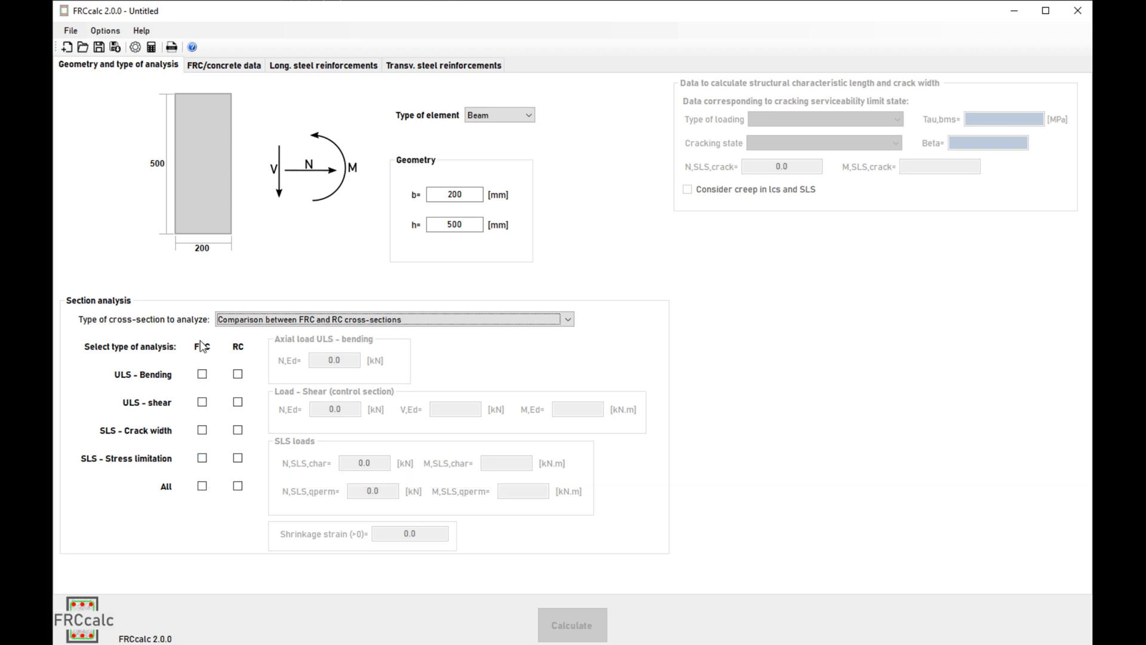
click(202, 373)
click(238, 374)
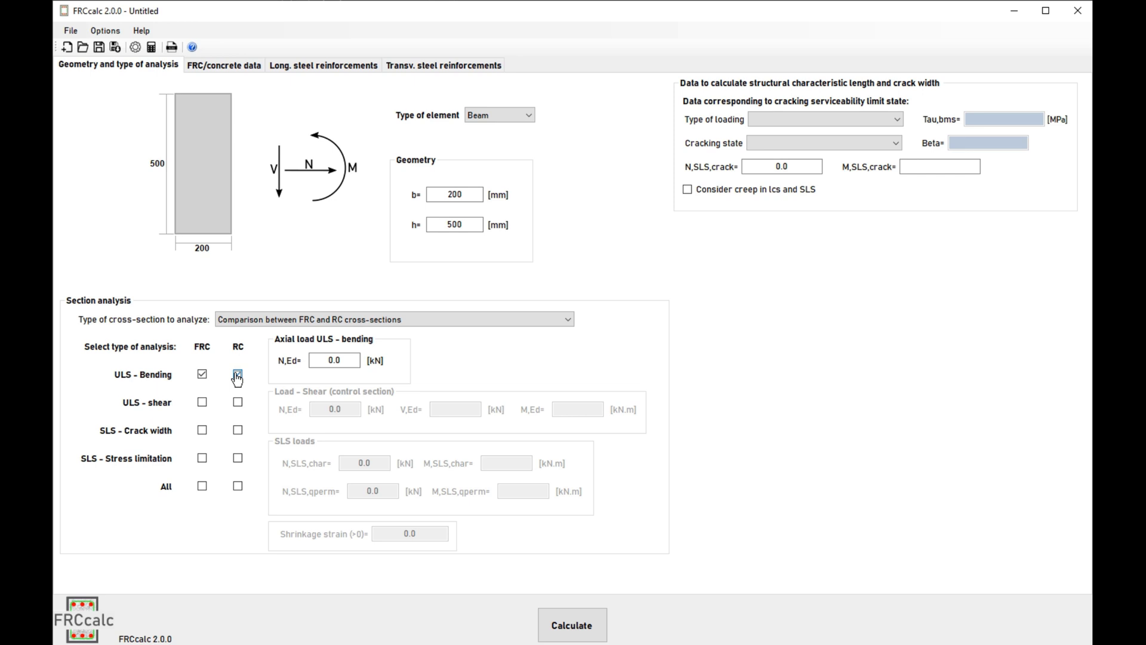
click(337, 360)
drag(339, 360, 308, 359)
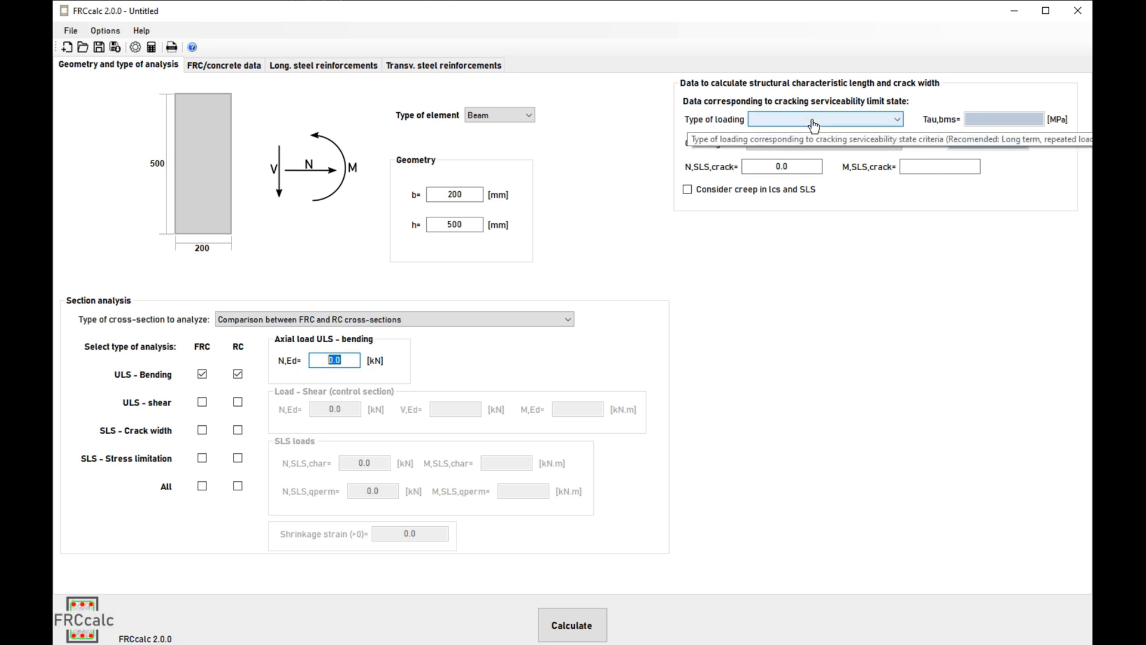
Define the cracking serviceability data as long term, repeated loading, stabilized cracking stage, with M,SLS,crack of 60.
click(813, 124)
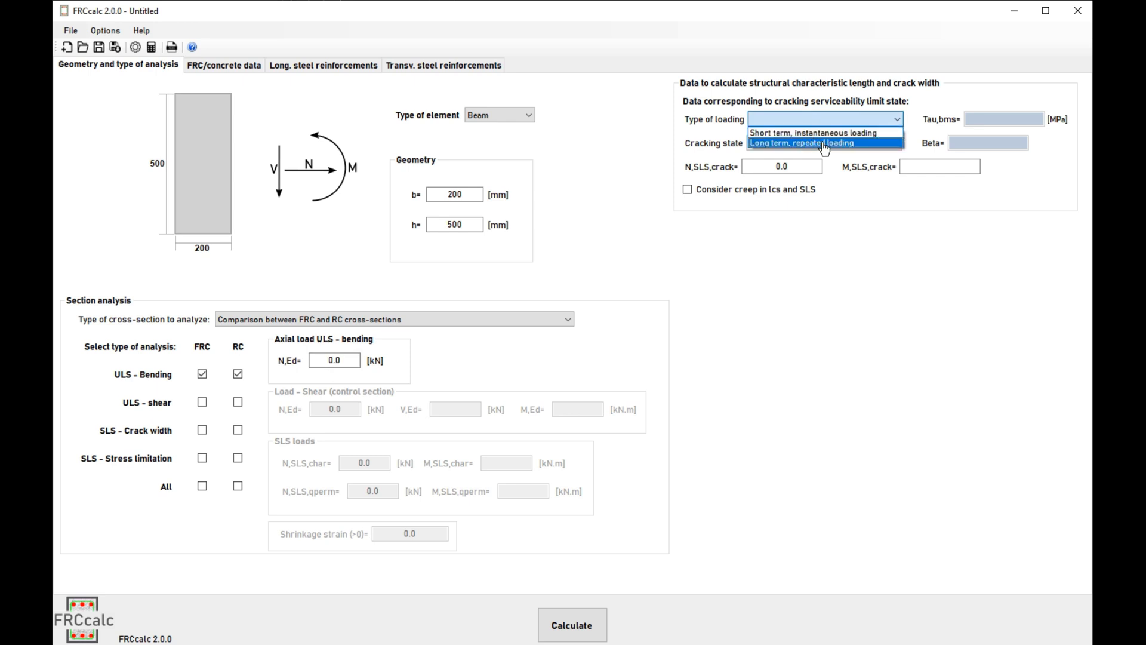
click(824, 145)
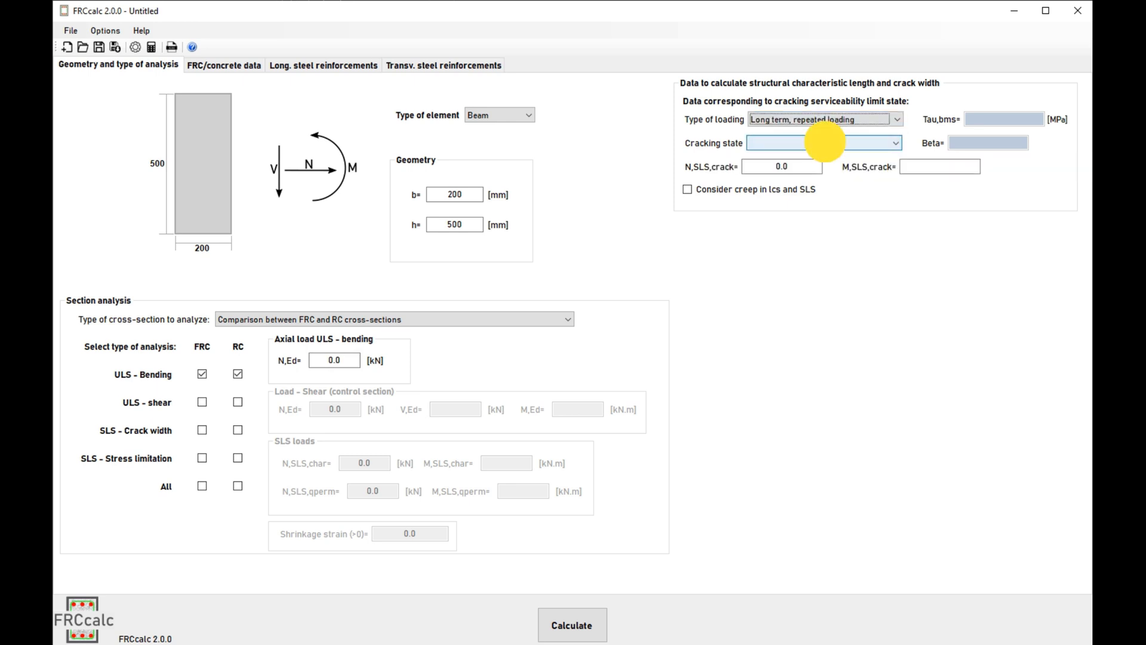
click(827, 144)
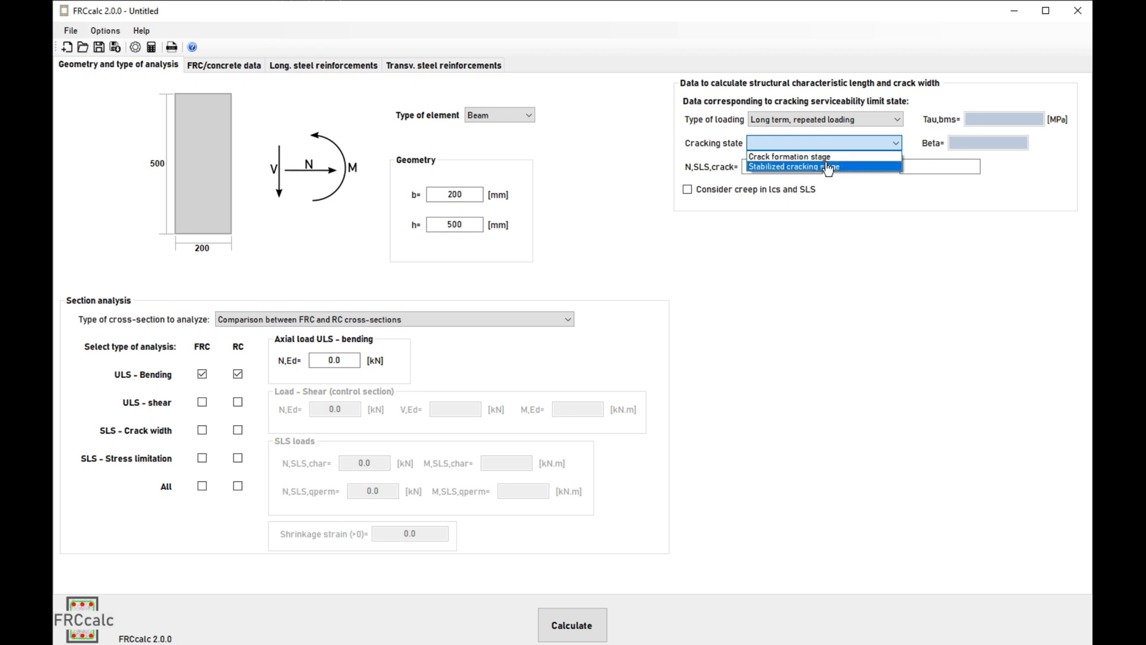
click(826, 166)
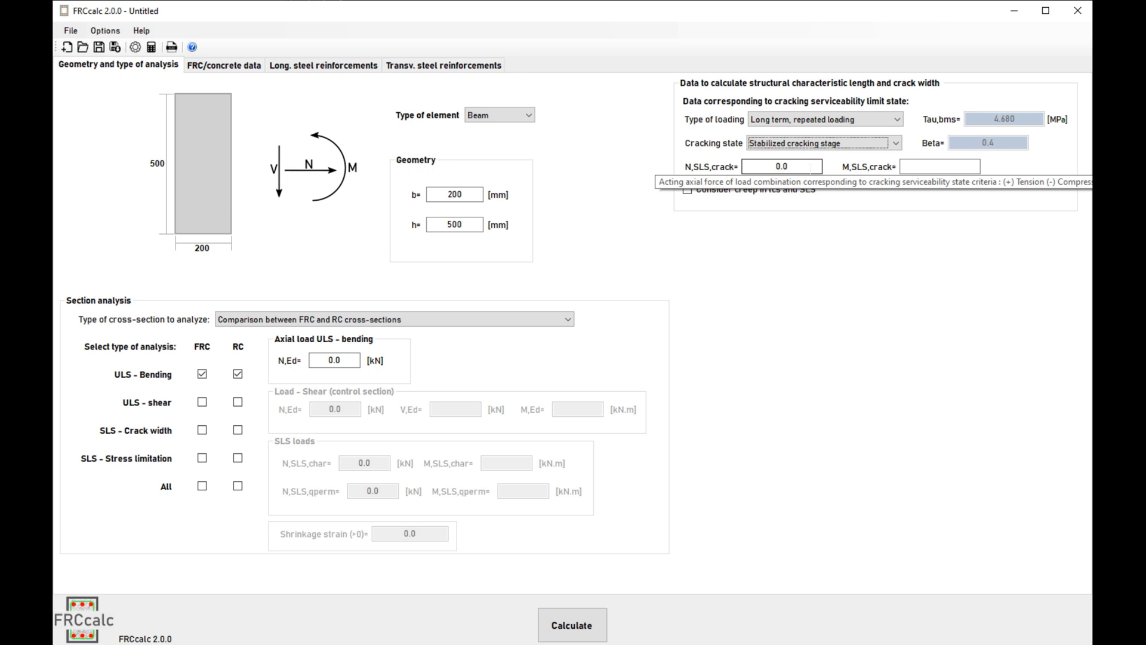
drag(810, 169, 764, 169)
click(925, 167)
text(60)
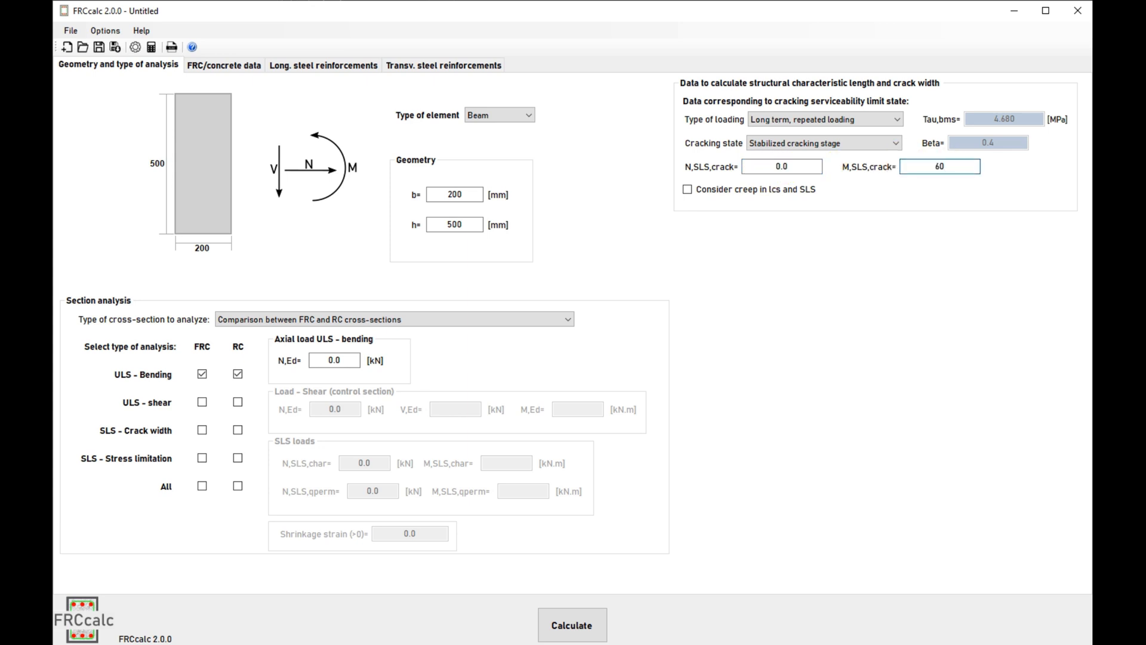
key(Tab)
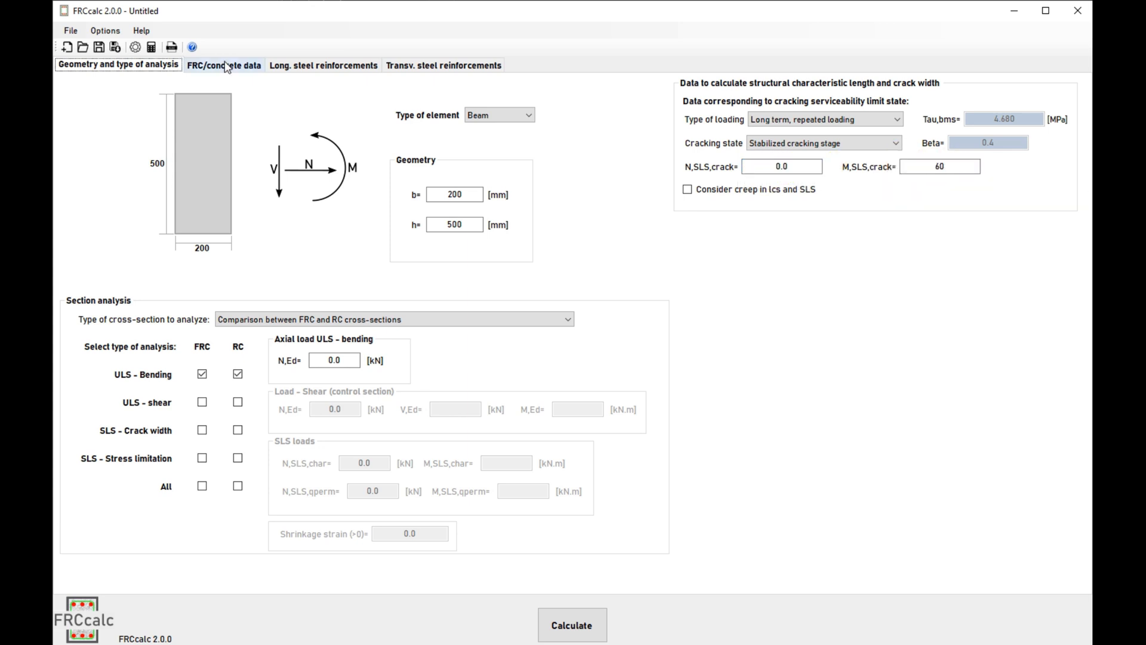
Choose concrete strength class C40/50 and override fck with 42.0 MPa.
click(231, 69)
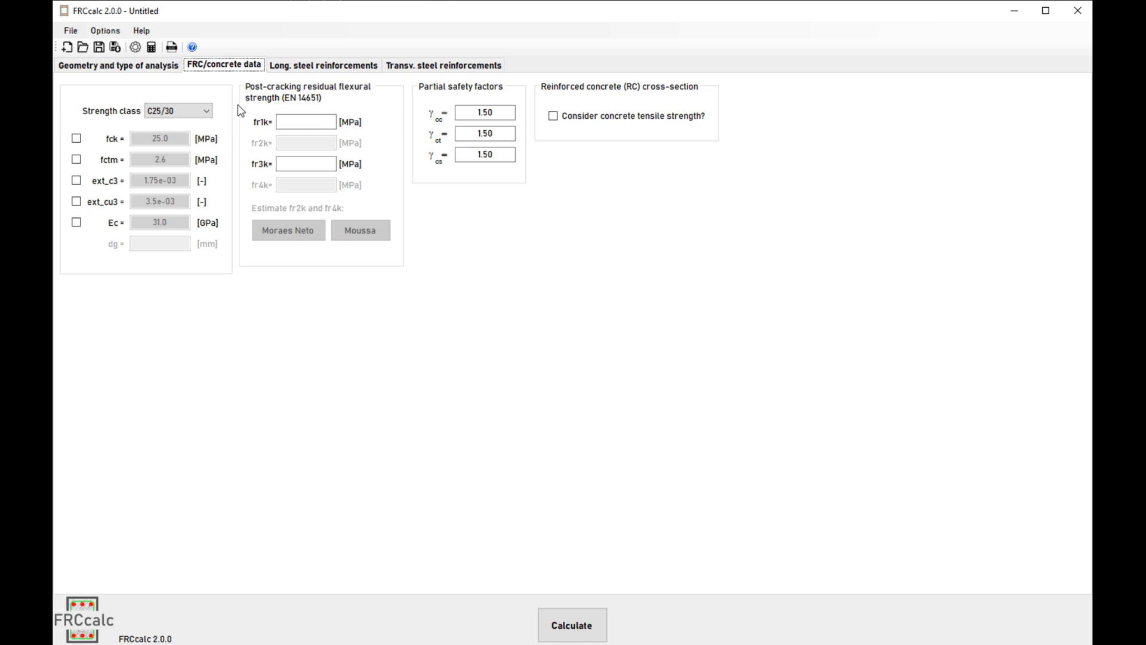
click(186, 112)
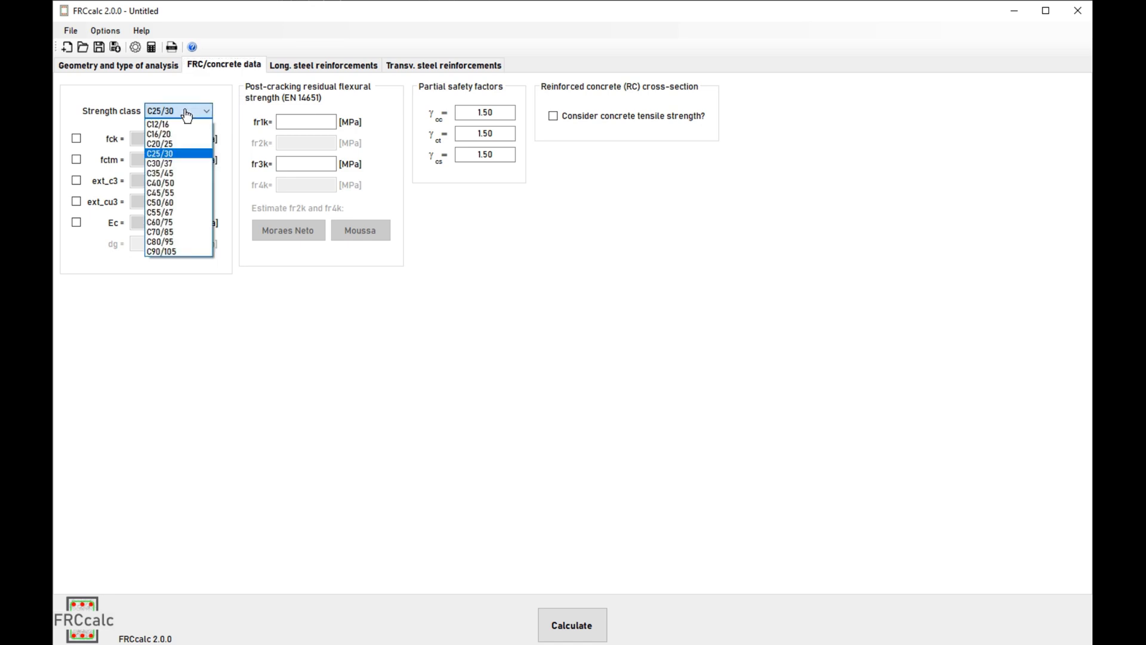
click(178, 187)
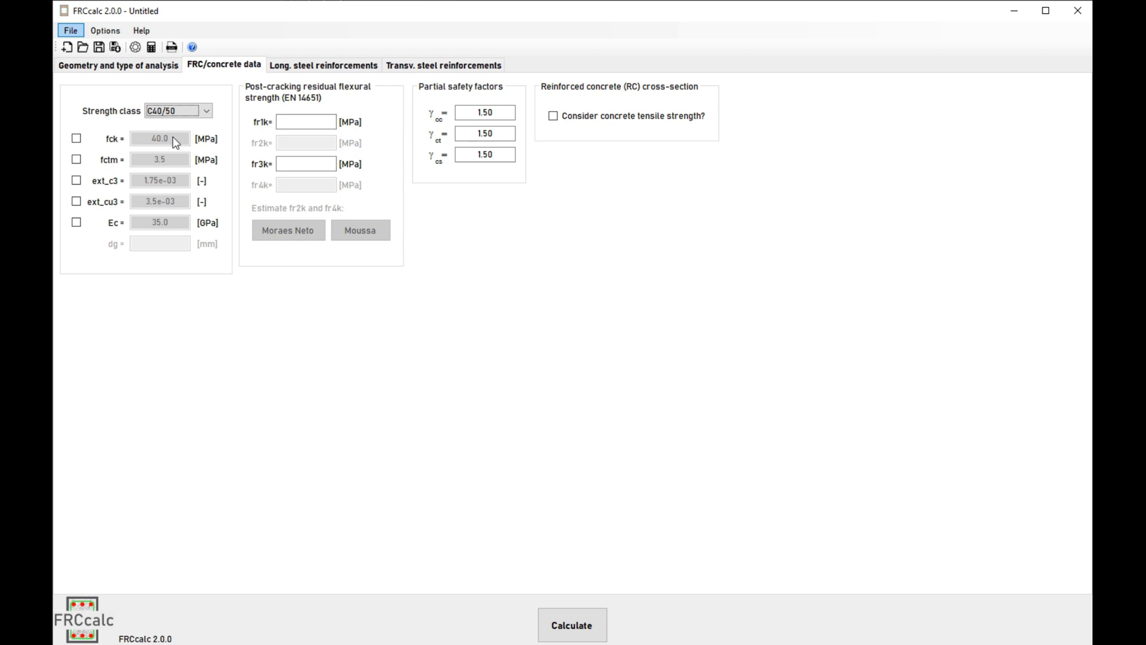
click(75, 138)
click(73, 157)
click(78, 161)
click(169, 136)
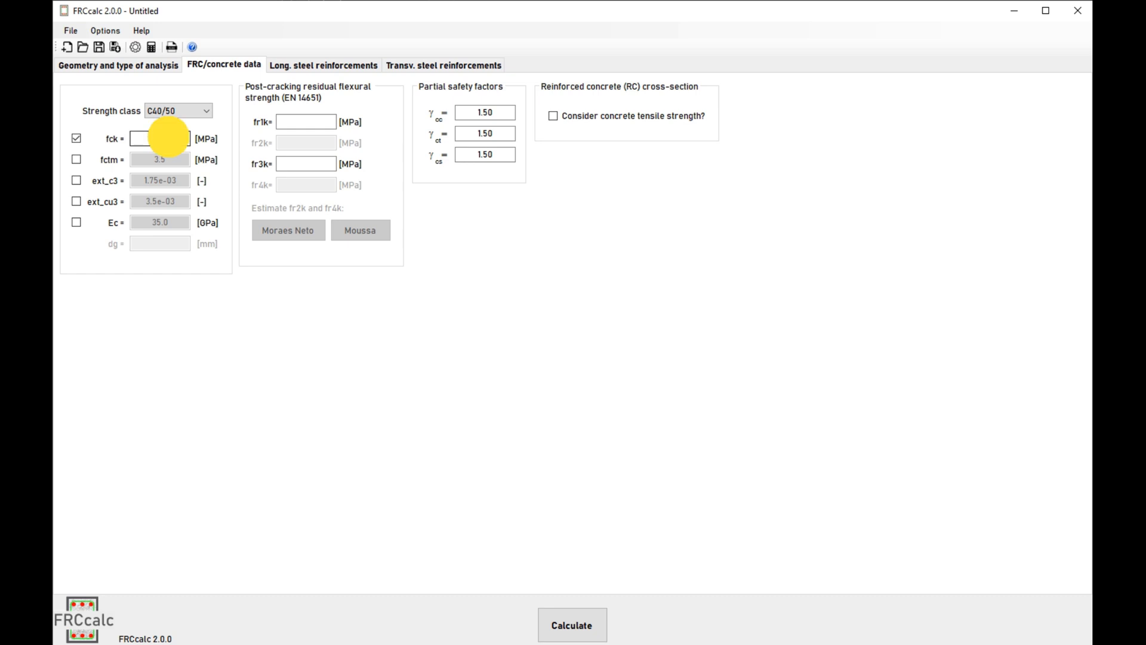
text(42.0)
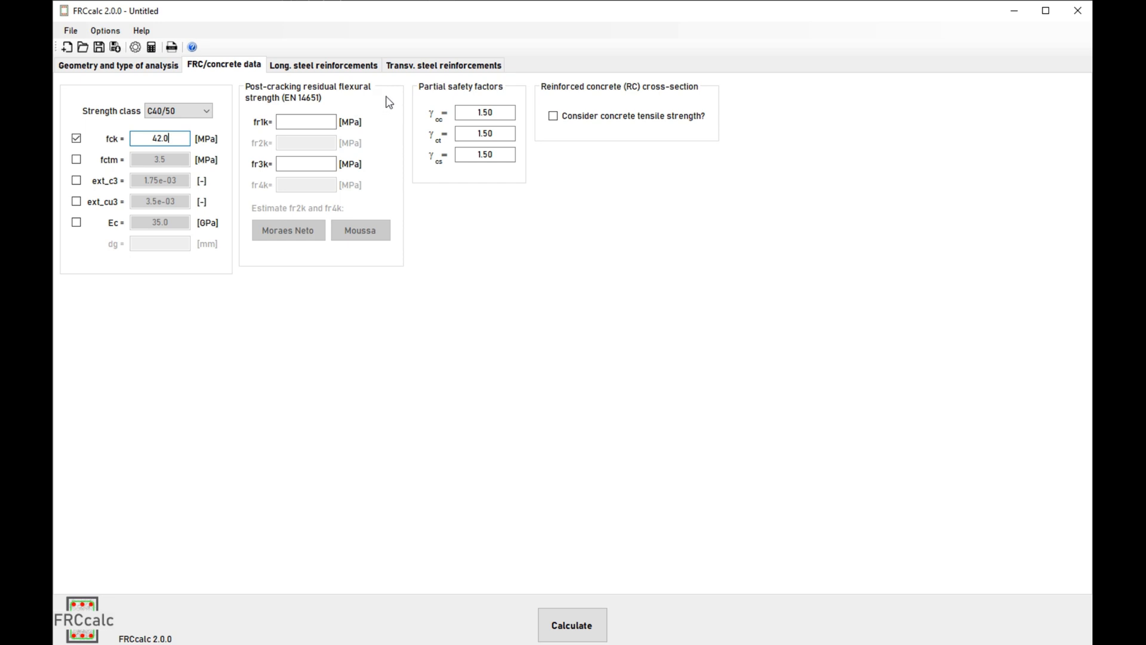
Enter the post-cracking residual flexural strengths fr1k of 3.0 MPa and fr3k of 2.7 MPa.
click(325, 120)
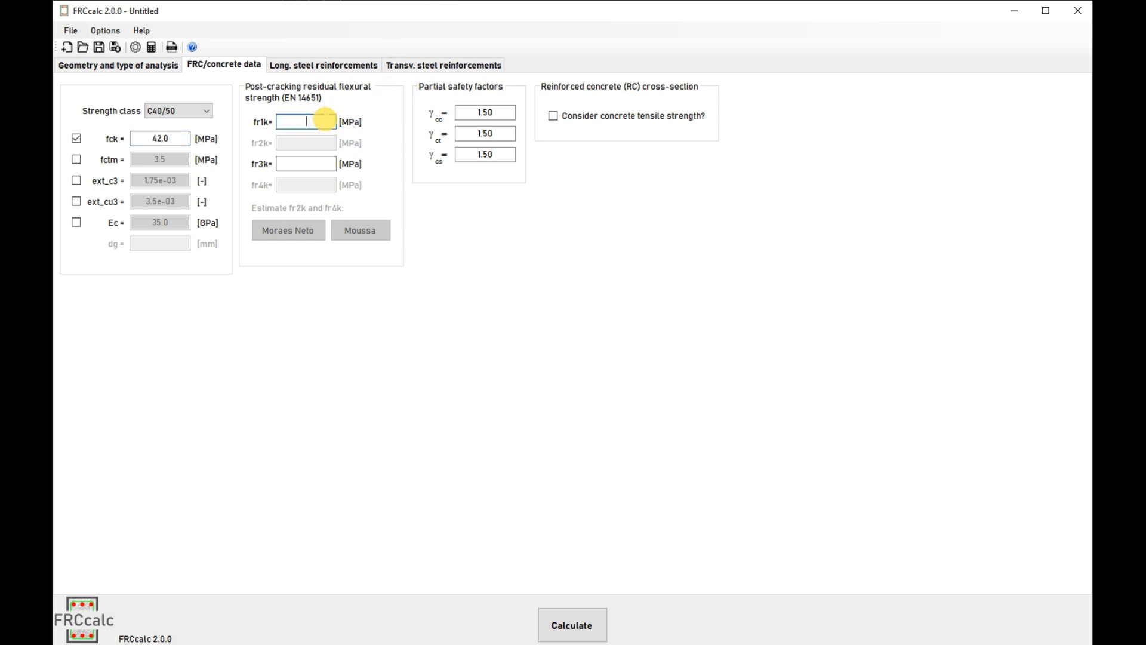
text(3.0)
key(Tab)
text(2.7)
click(501, 112)
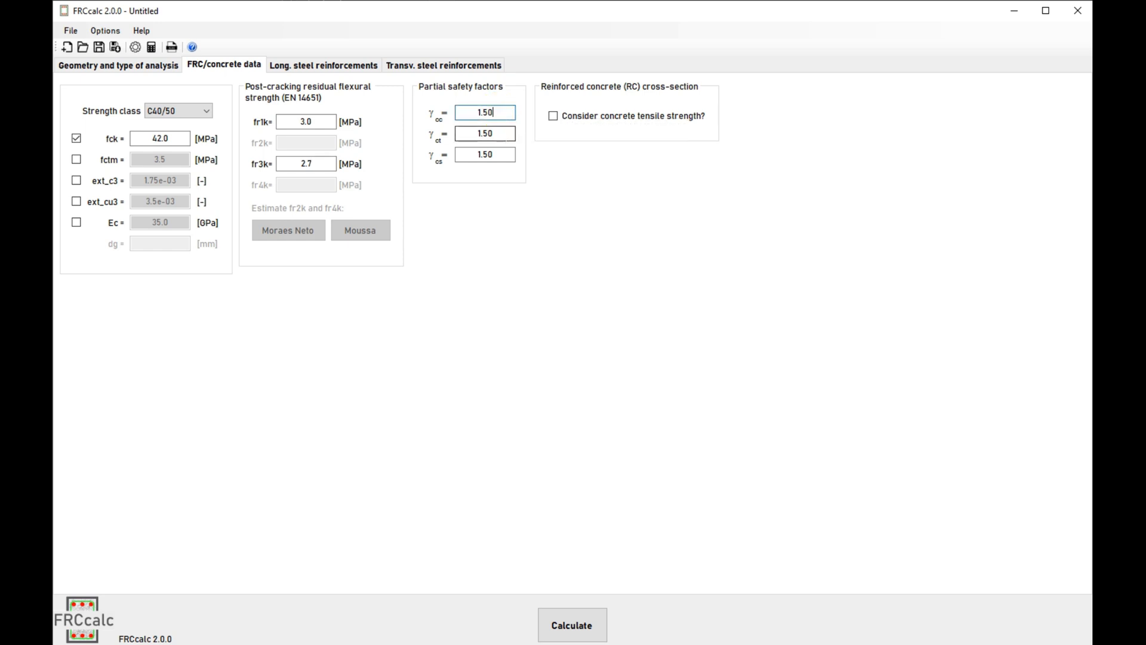
click(490, 134)
click(494, 154)
click(496, 114)
Give the R/FRC cross-section bottom longitudinal reinforcement in A500 steel with concentrated tensile bars.
click(334, 69)
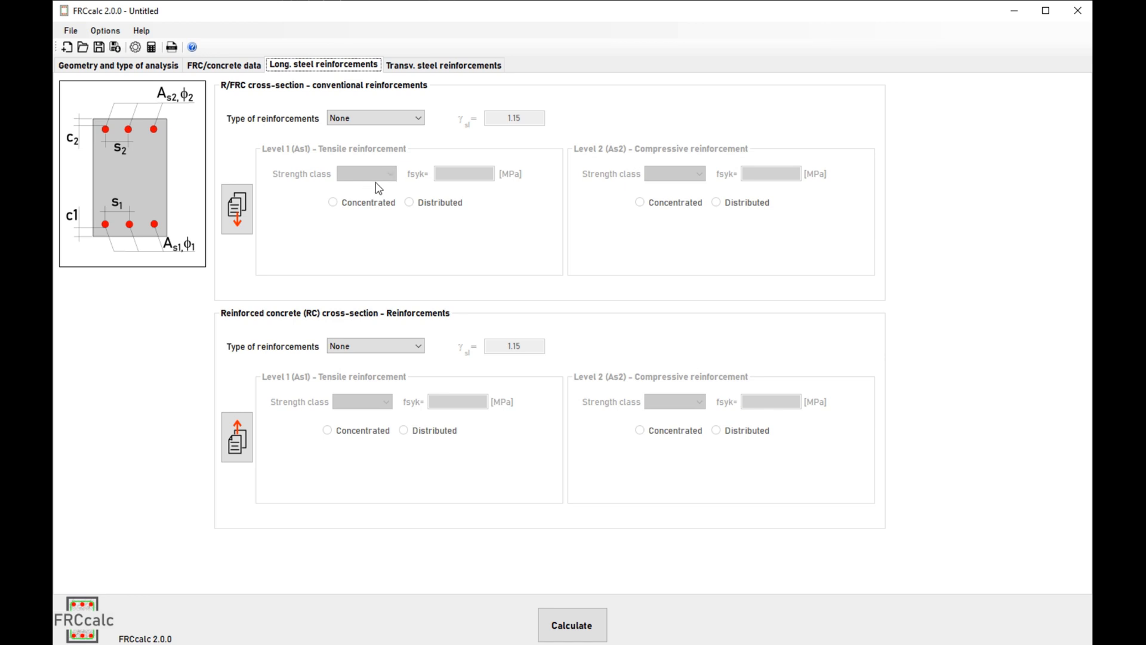
click(391, 118)
click(382, 142)
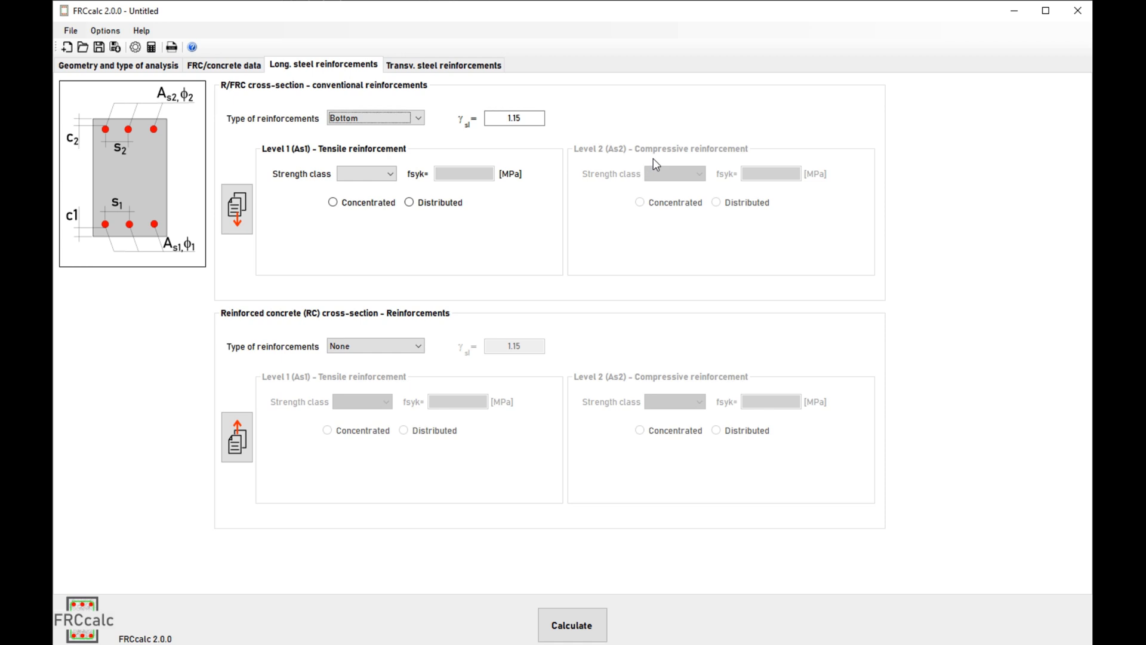
click(378, 182)
click(373, 210)
click(370, 206)
Enter two R/FRC tensile bar layers: four 12 mm bars at c = 30 mm and two 10 mm bars at c = 50 mm.
click(320, 237)
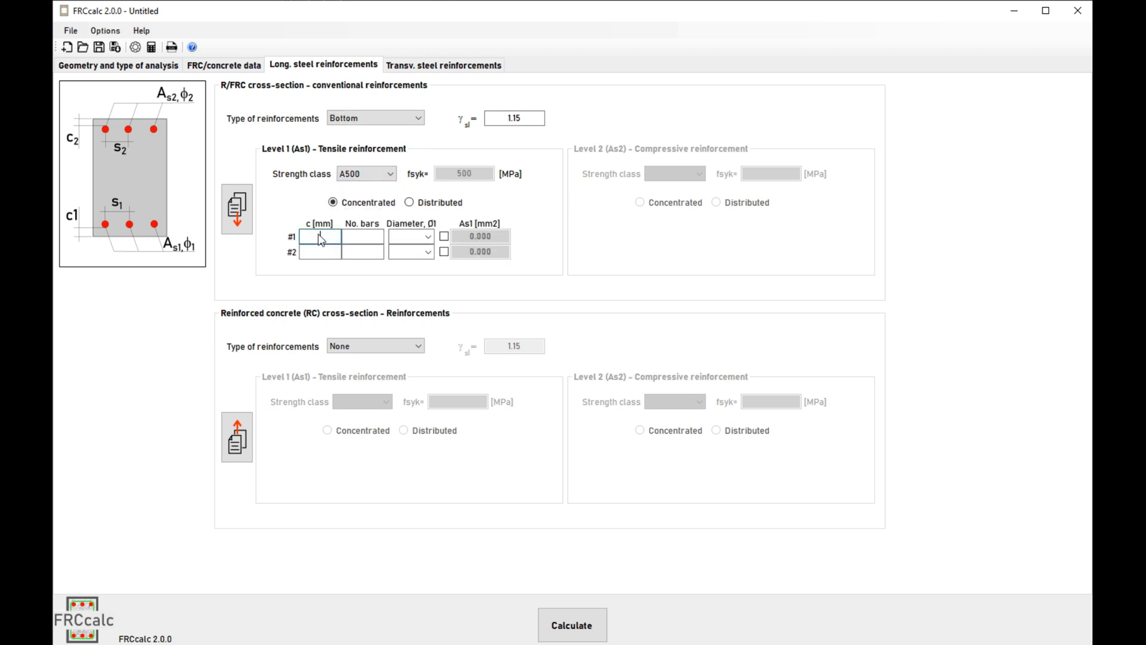
text(30)
key(Tab)
text(4)
key(Tab)
text(12)
click(487, 255)
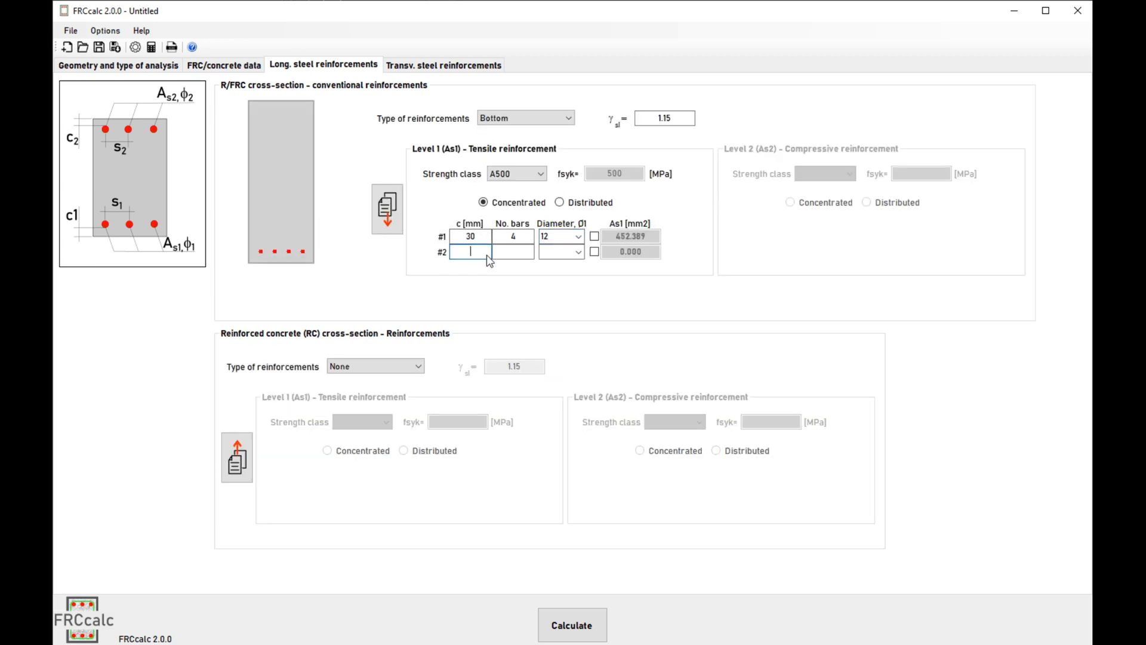
text(50)
key(Tab)
text(10)
Set the RC cross-section to bottom reinforcement and copy the R/FRC longitudinal reinforcement data into it.
click(397, 368)
click(398, 389)
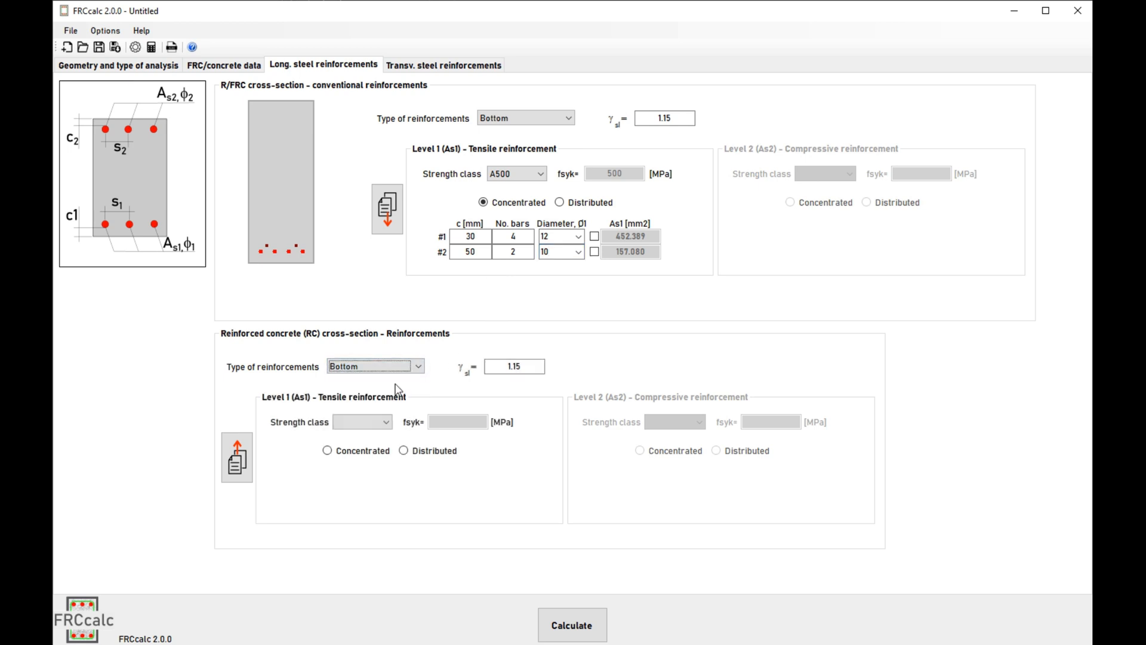
click(387, 209)
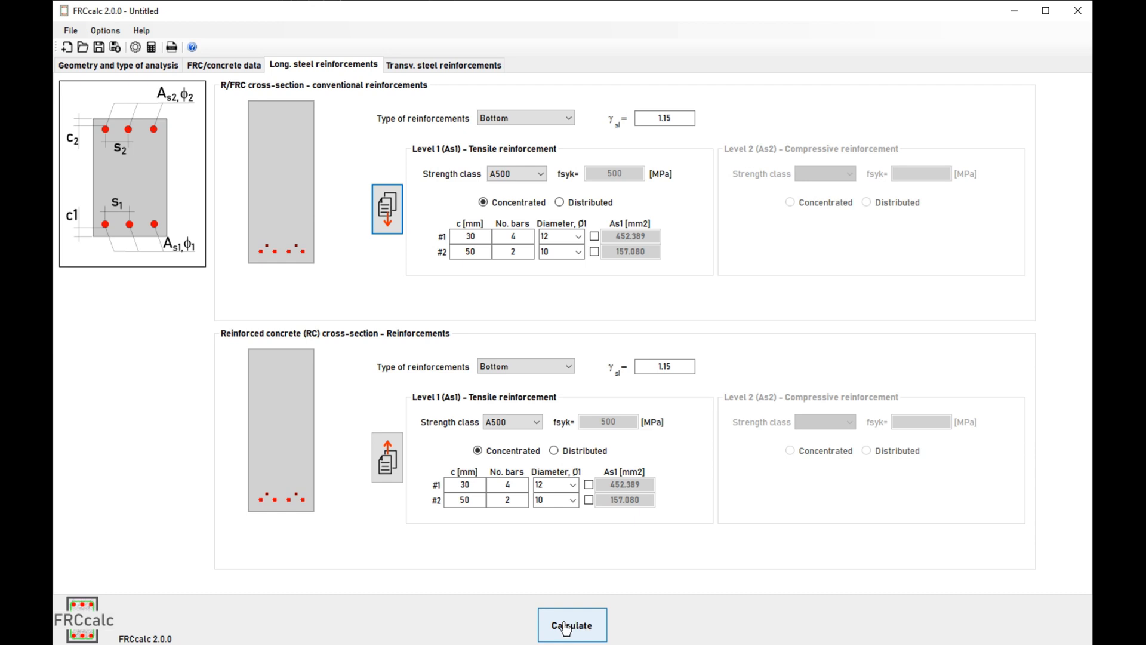
Calculate the sections and review the ultimate flexural capacities and the moment-curvature diagram.
click(583, 626)
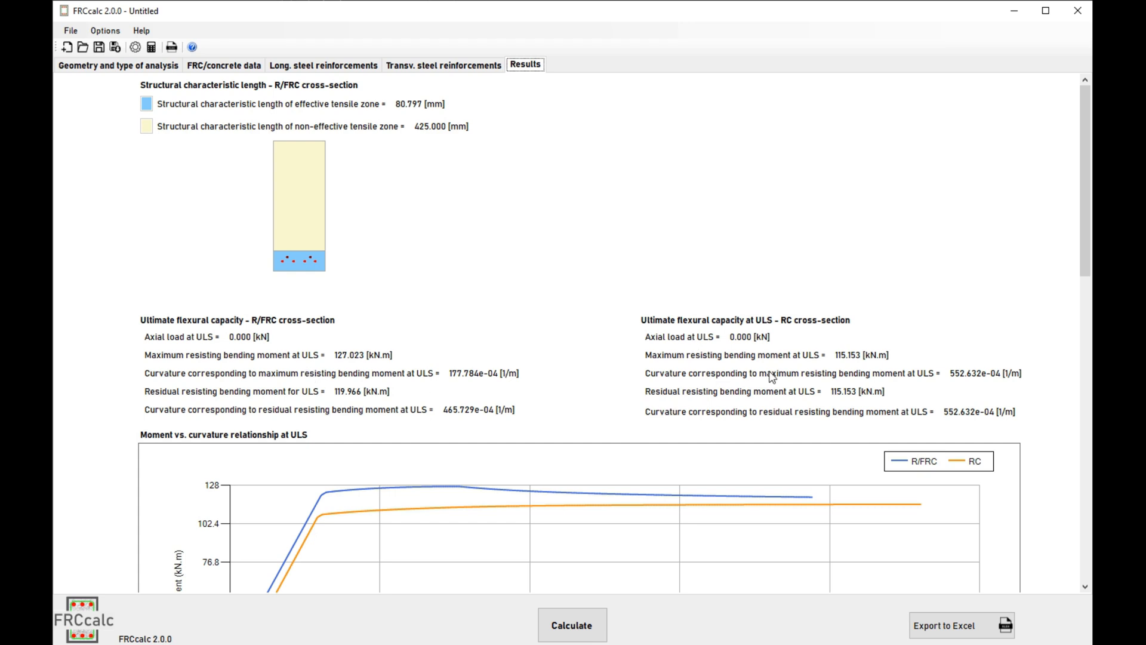
scroll(491, 339, down, 5)
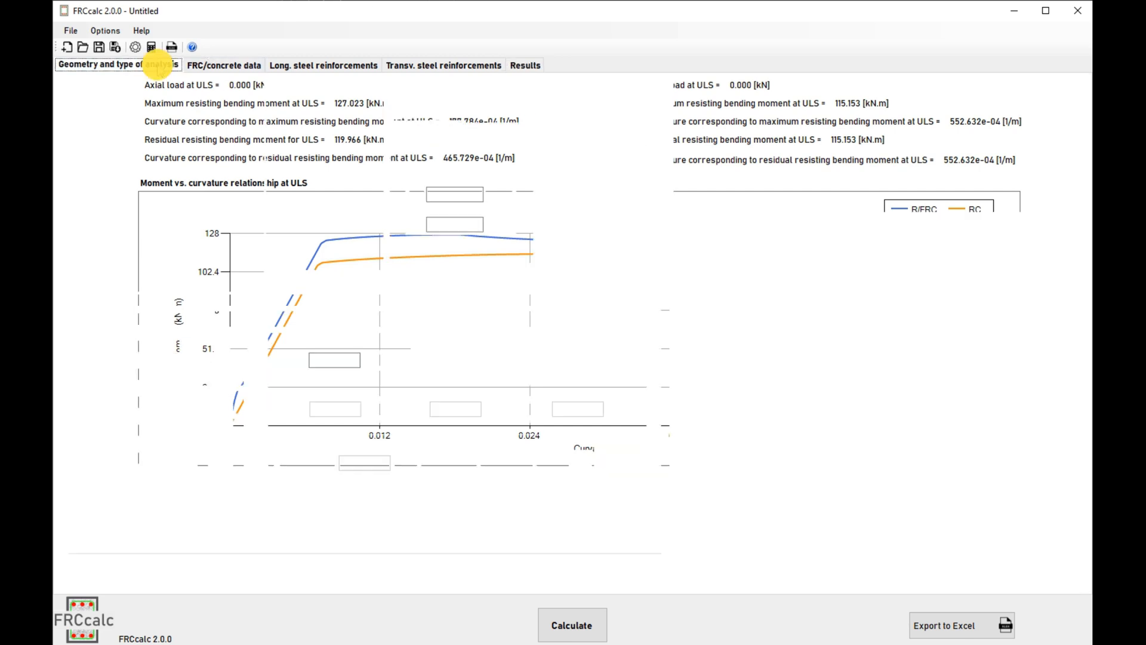
Enable ULS shear for both FRC and RC, with control section loads V,Ed of 75 kN and M,Ed of 80 kN.m.
click(160, 70)
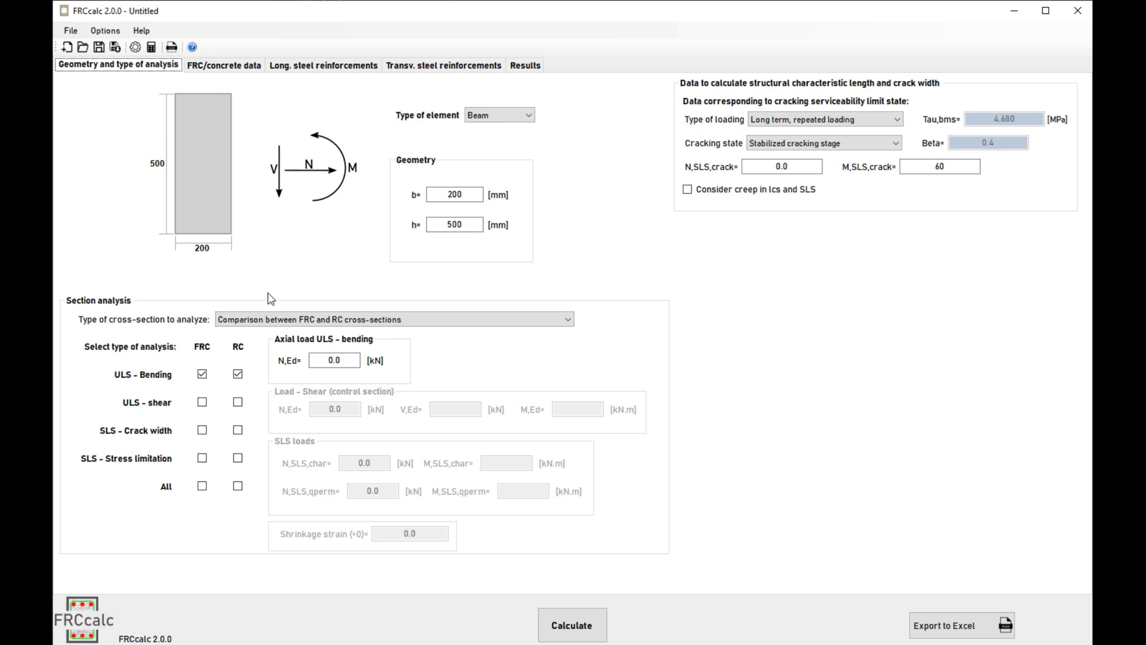
click(202, 402)
click(238, 402)
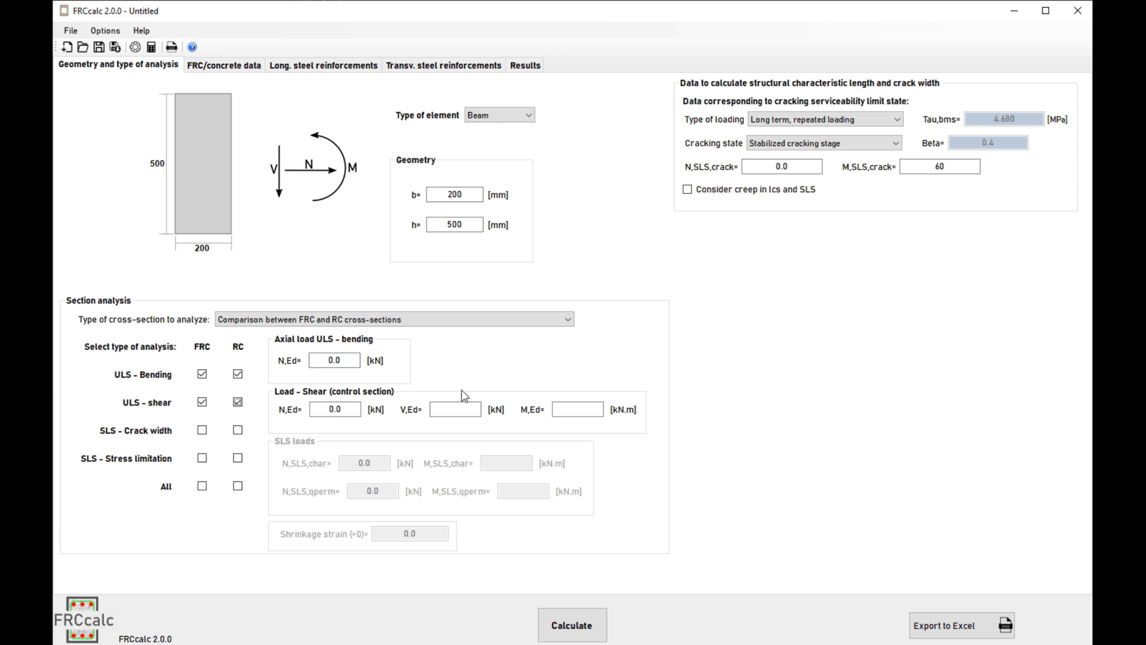
click(456, 408)
key(Tab)
Complete the concrete data for shear with dg of 20 mm, fr2k of 2.9 MPa and fr4k of 2.6 MPa.
click(222, 66)
click(182, 242)
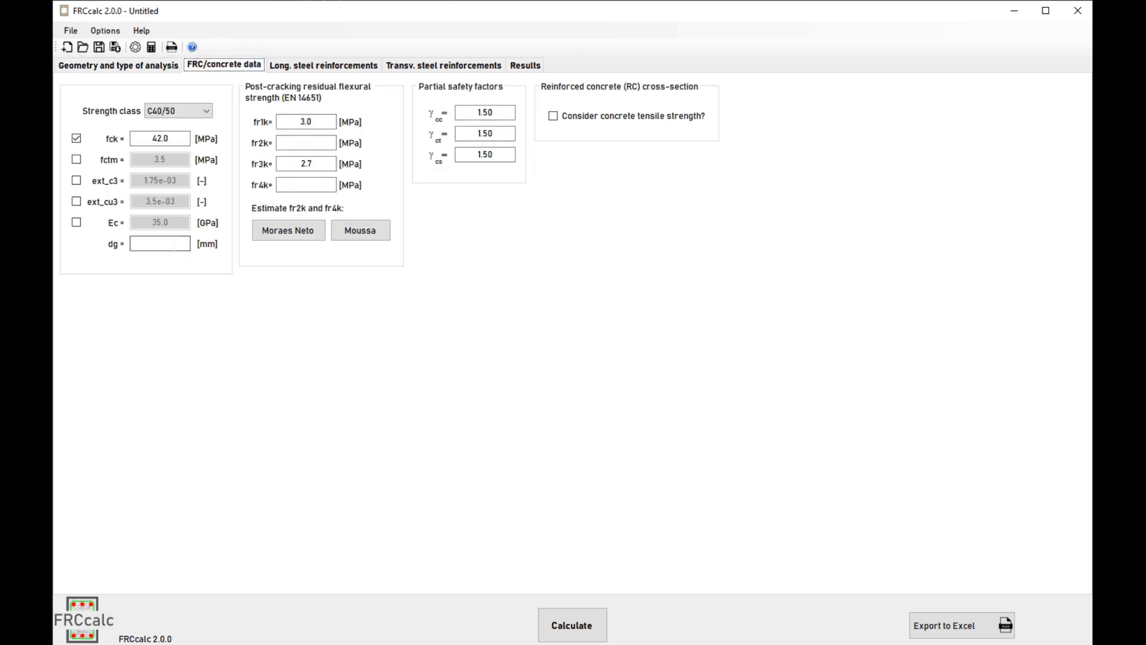
text(20)
click(309, 142)
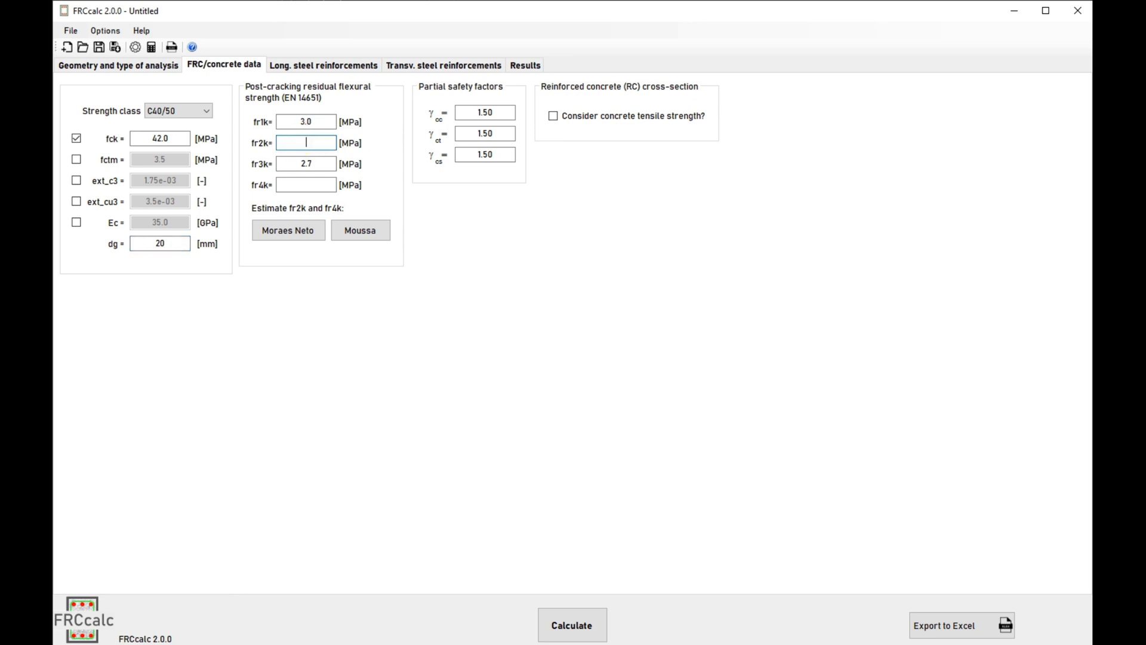
text(2.9)
key(Tab)
key(Tab)
text(2.6)
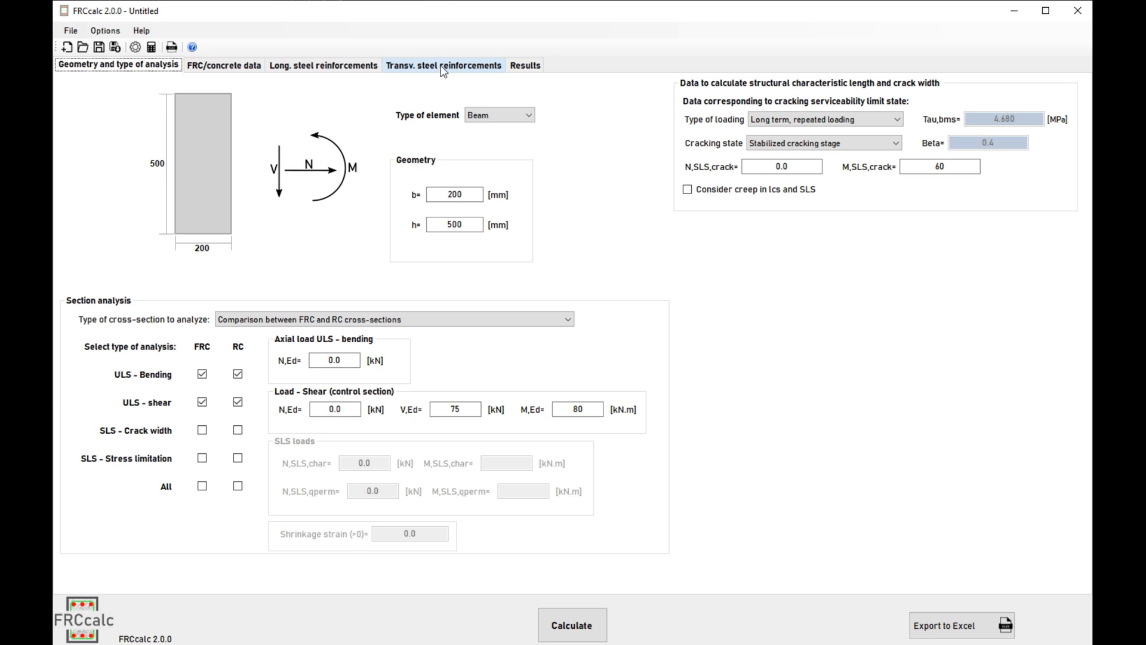
Enable shear stirrups for the R/FRC section with A500 steel, 2 legs, diameter 6 mm and 250 mm spacing.
click(443, 67)
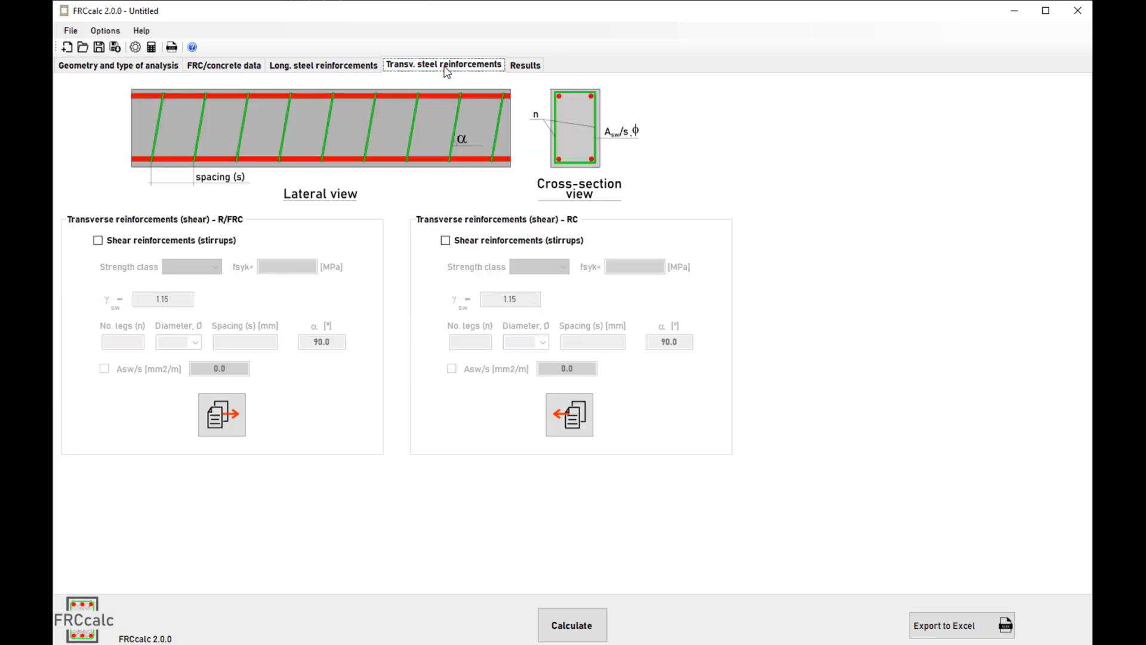
click(205, 246)
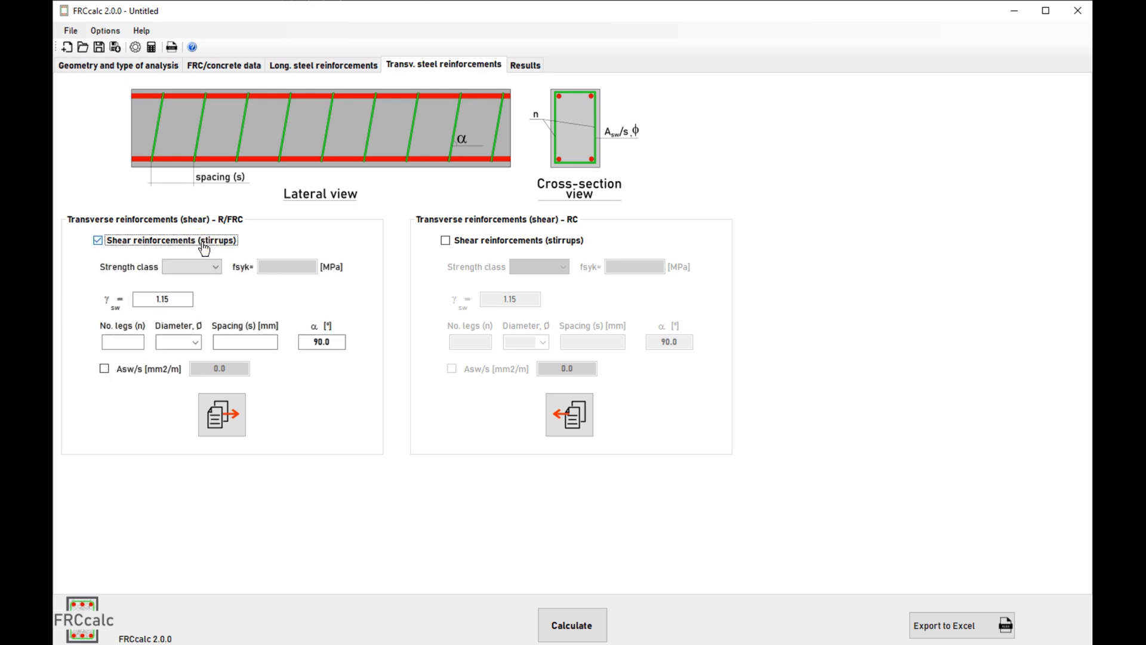
click(179, 266)
click(173, 301)
click(117, 344)
text(2)
key(Tab)
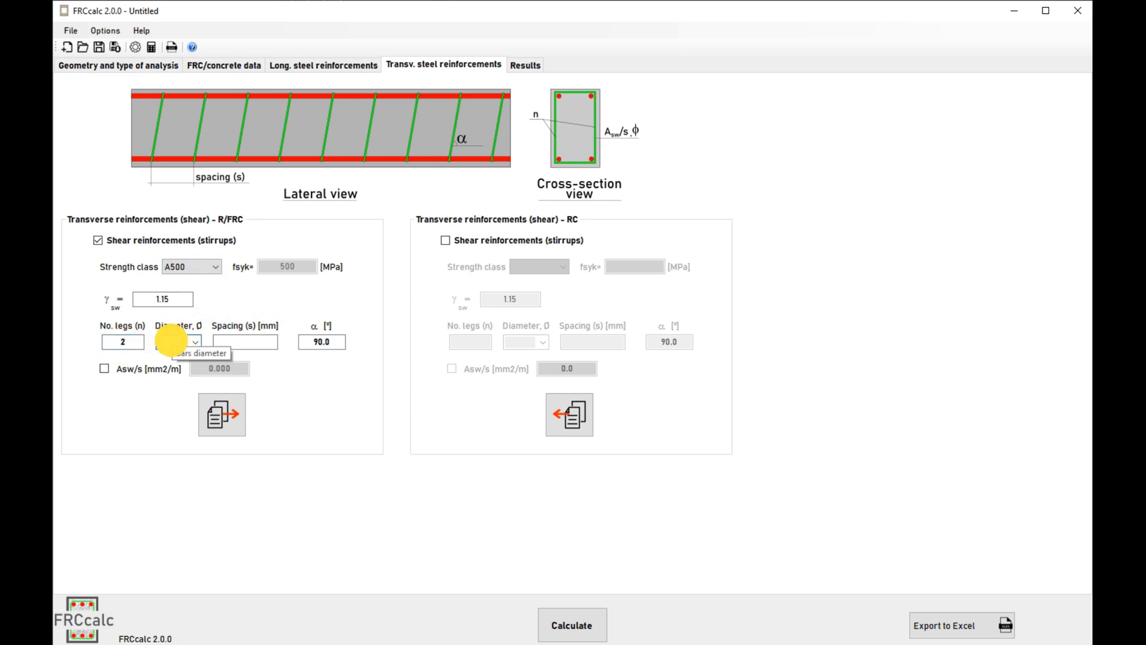
key(6)
key(Tab)
text(250)
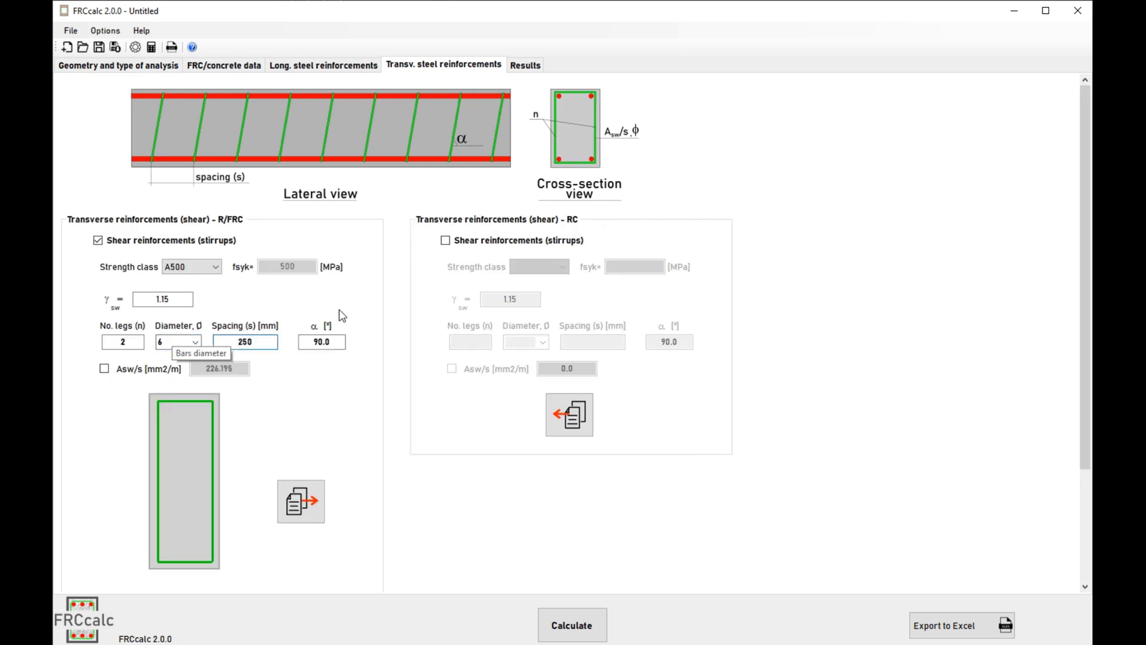
Enable shear stirrups for the RC section with A500 steel, 2 legs, diameter 6 mm and 200 mm spacing.
click(471, 242)
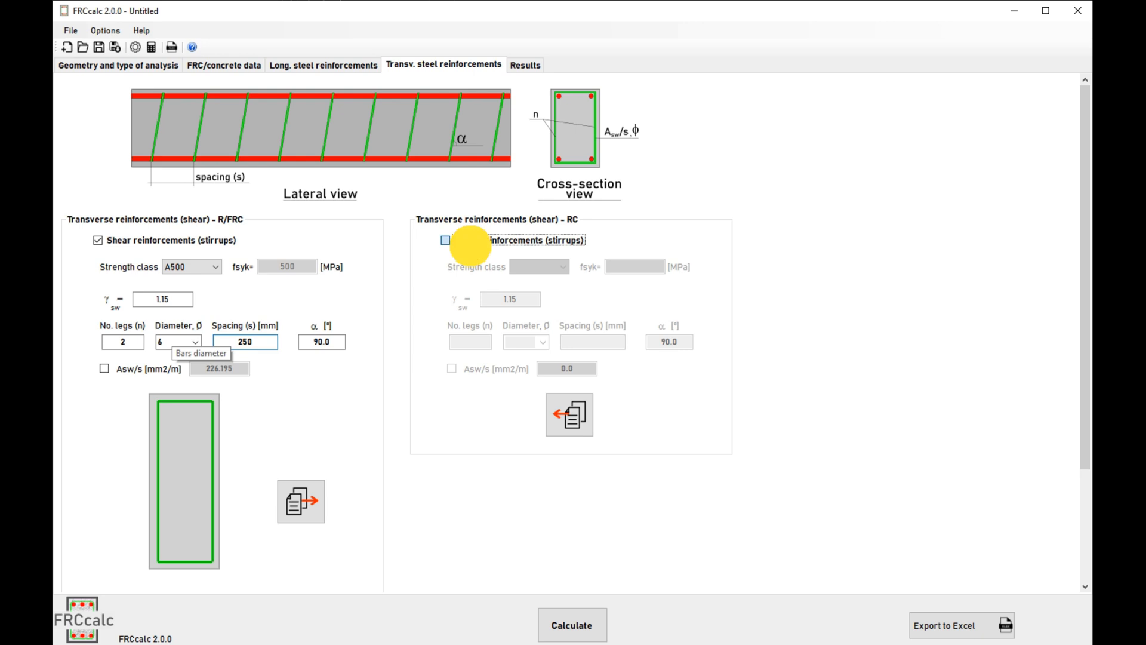
click(543, 266)
click(528, 301)
click(488, 338)
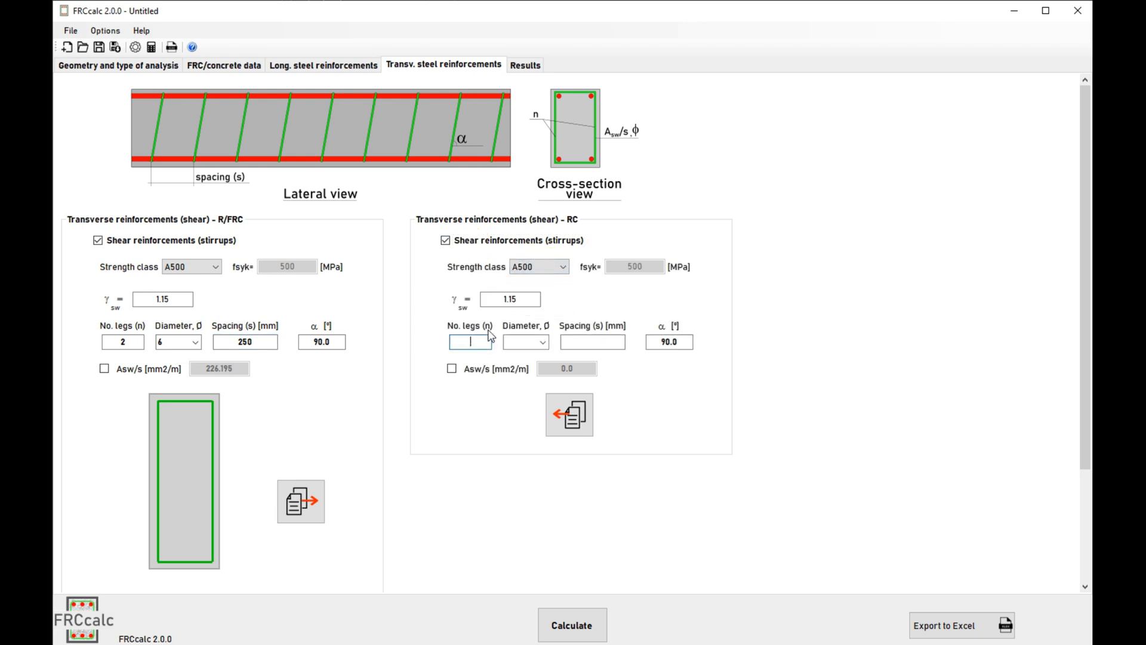
text(6)
key(Tab)
text(6)
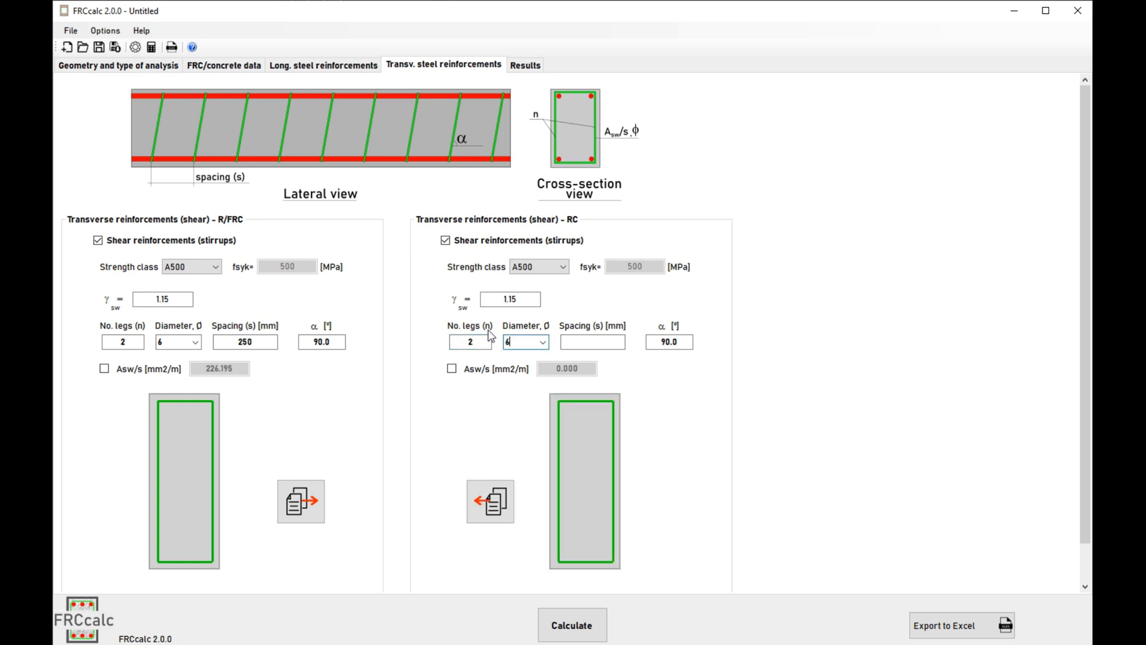
text(200)
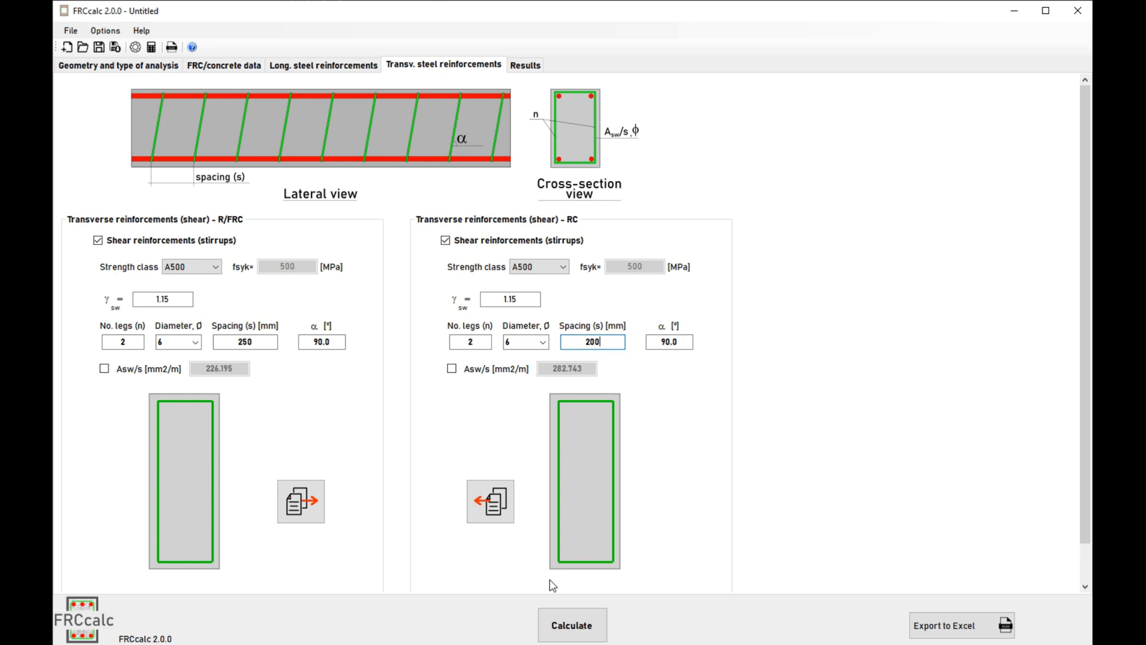
Calculate the sections and review the ultimate shear capacities of the R/FRC and RC cross-sections.
click(587, 627)
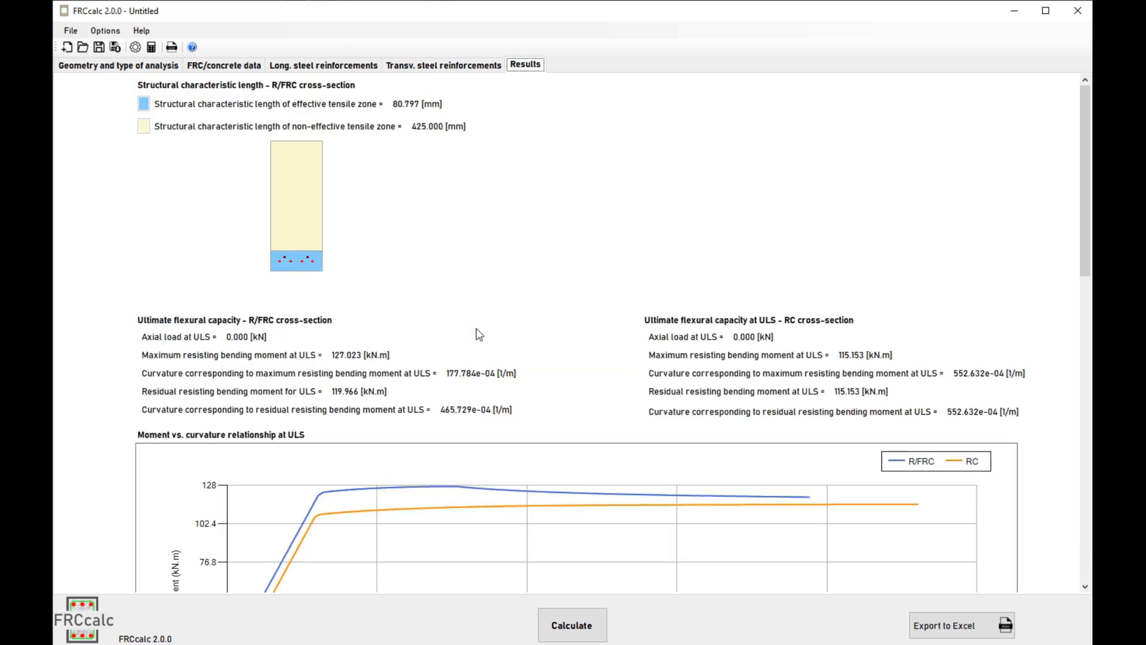
scroll(503, 330, down, 4)
scroll(524, 325, down, 1)
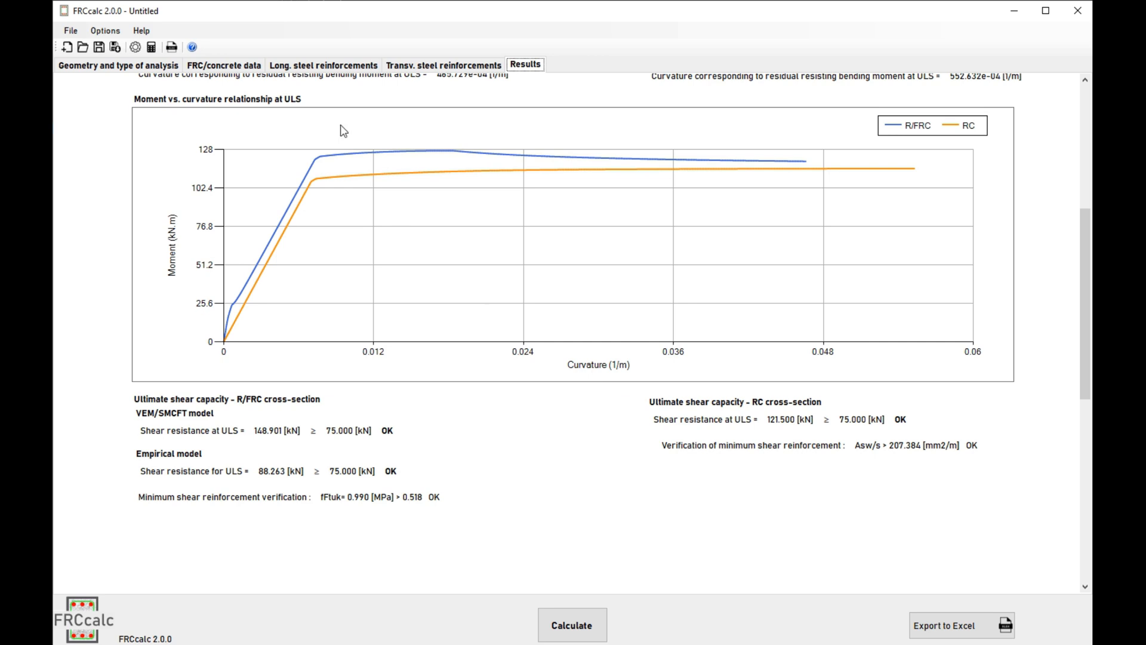
Enable the SLS crack width analysis for both the FRC and RC cross-sections.
click(118, 66)
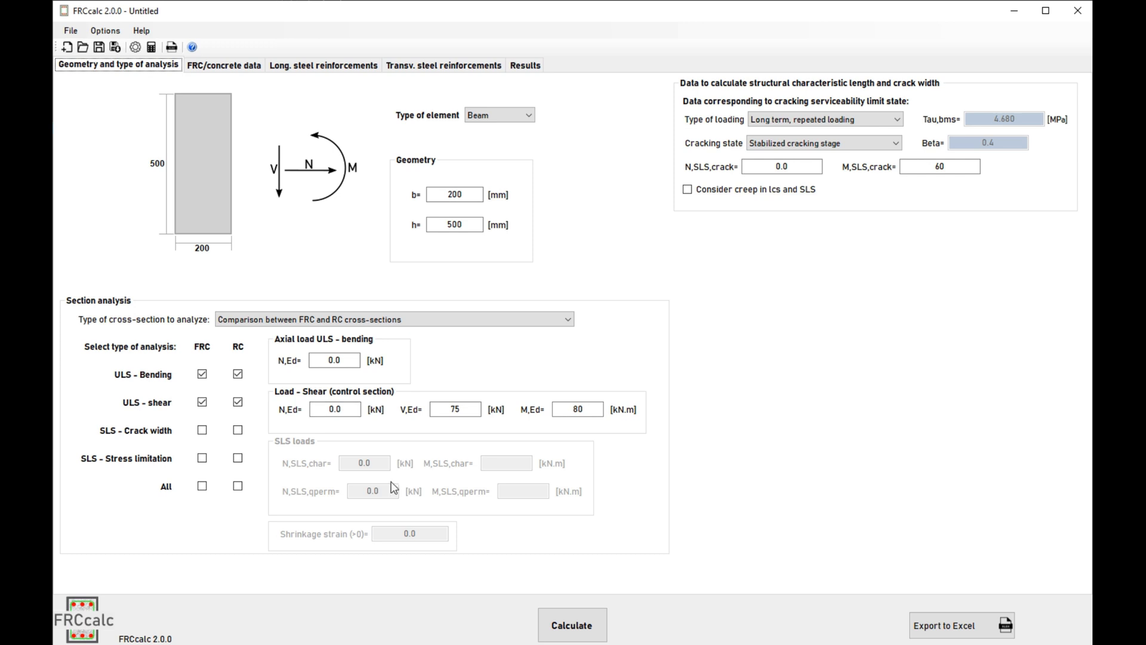
click(203, 430)
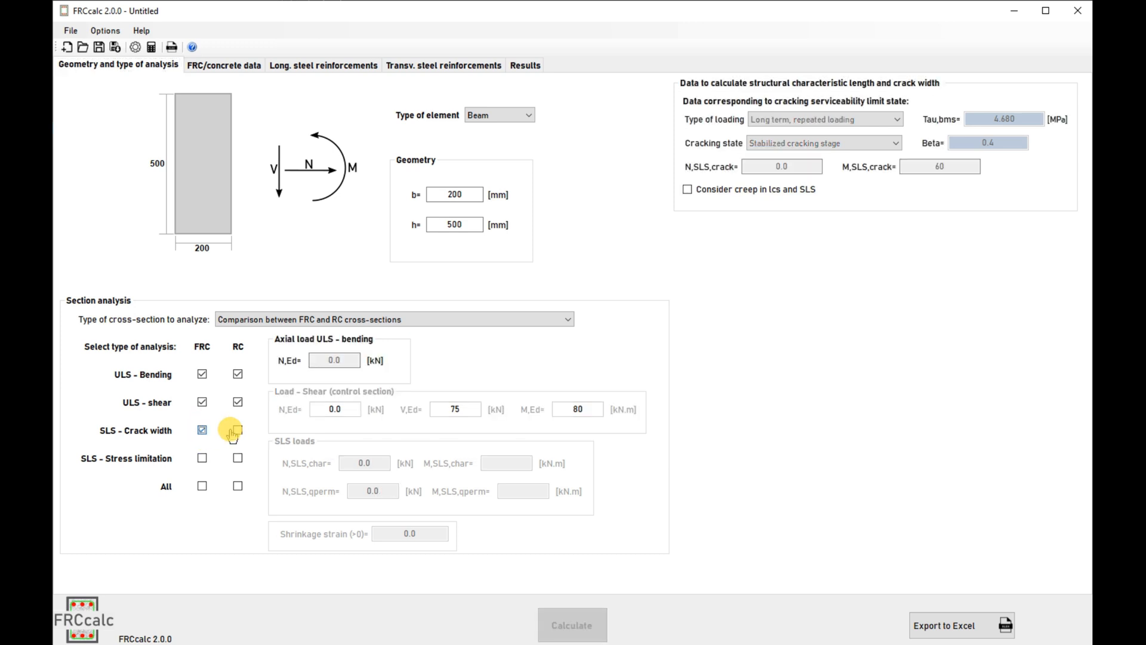
click(238, 430)
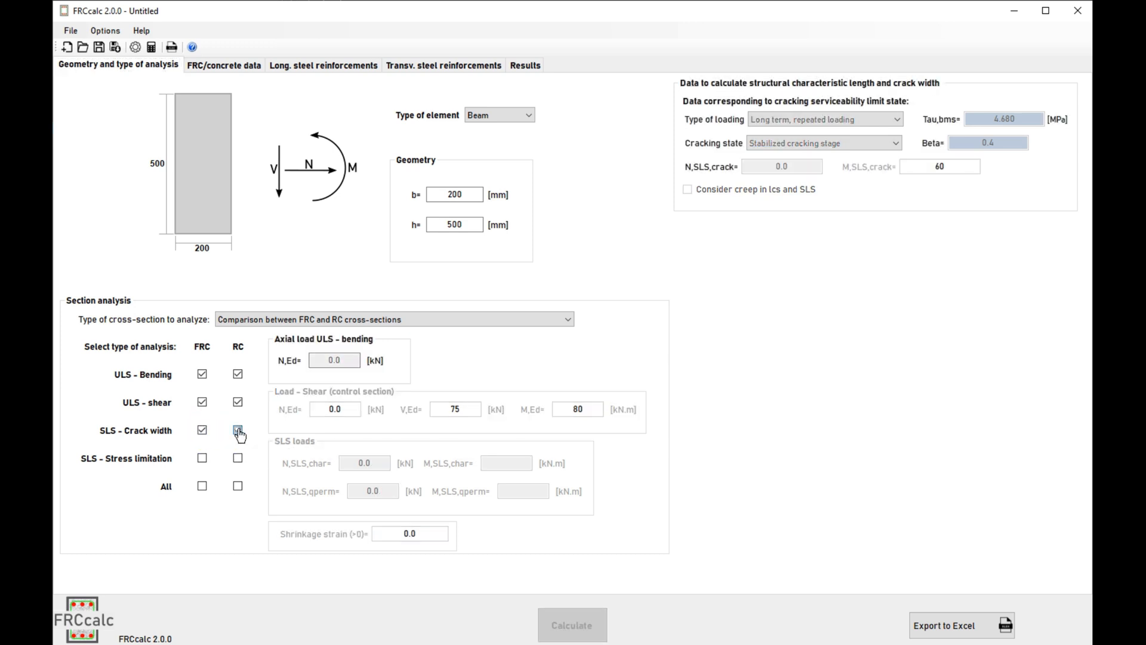
key(alt)
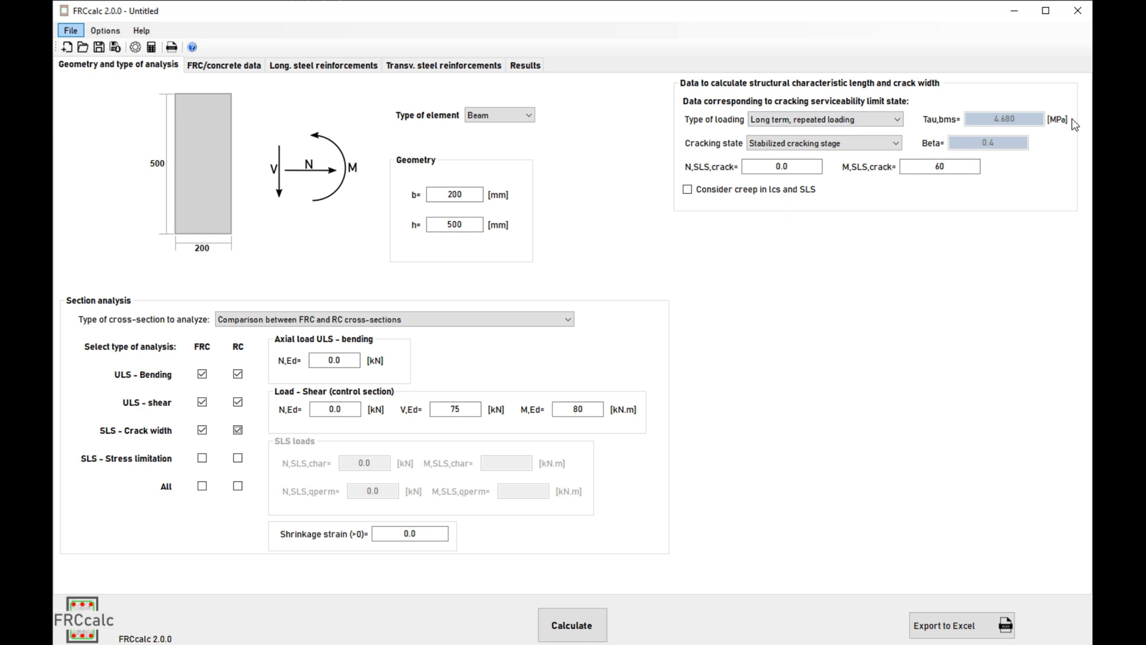
Recalculate and review the moment-crack width diagram and the crack verifications of both cross-sections.
click(573, 624)
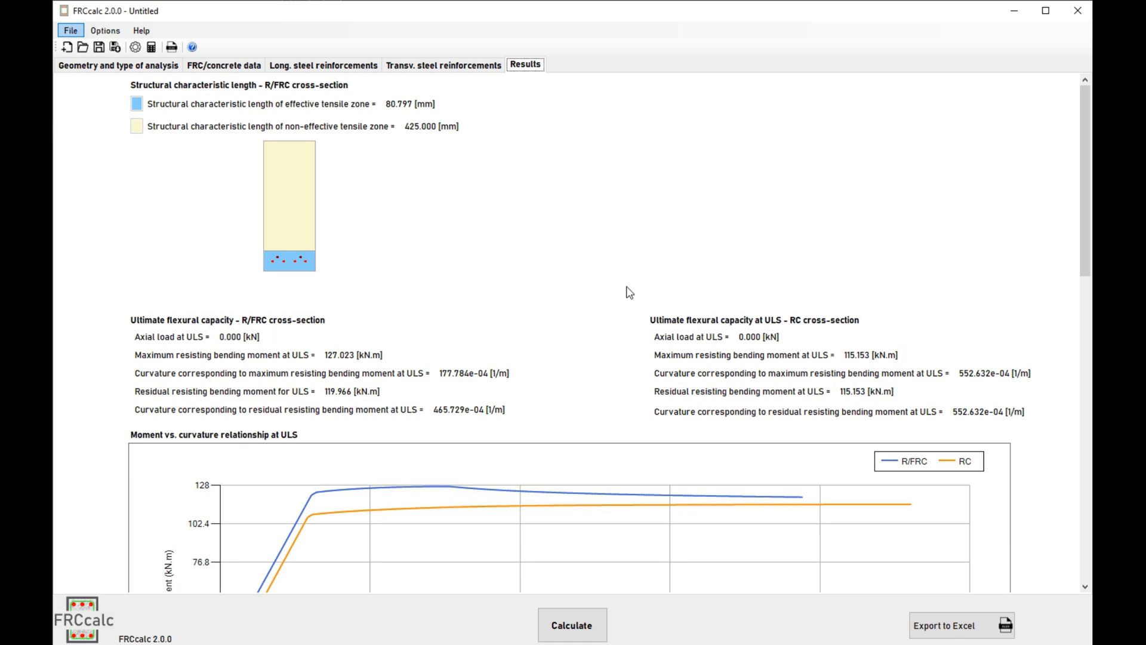
scroll(626, 269, down, 8)
scroll(631, 277, down, 3)
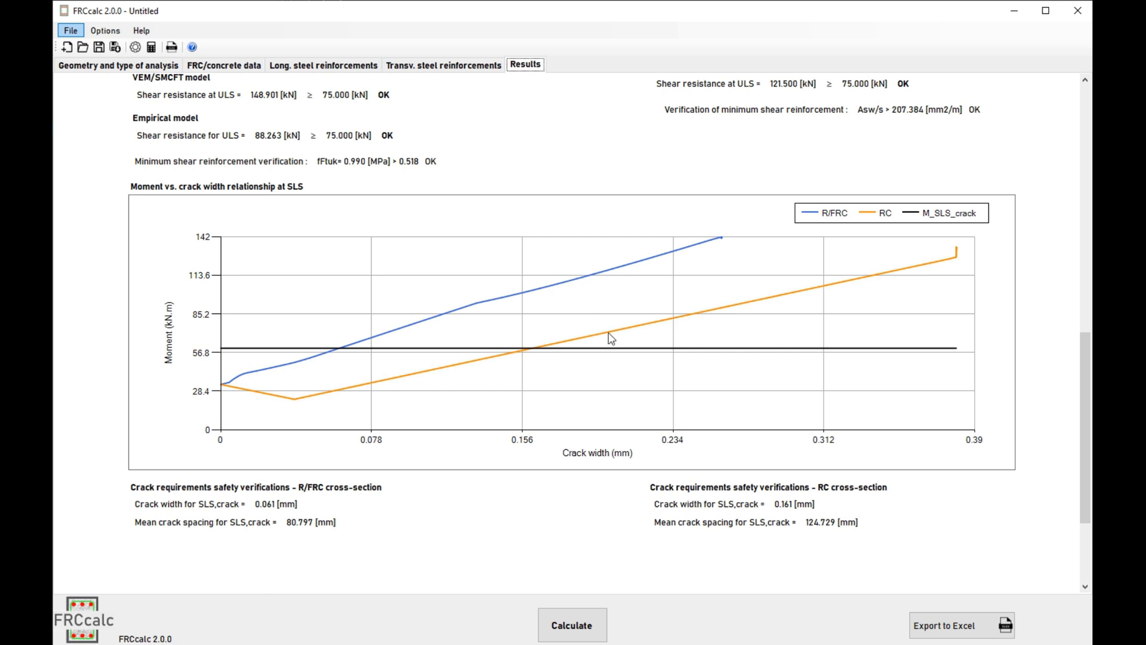
scroll(611, 338, down, 1)
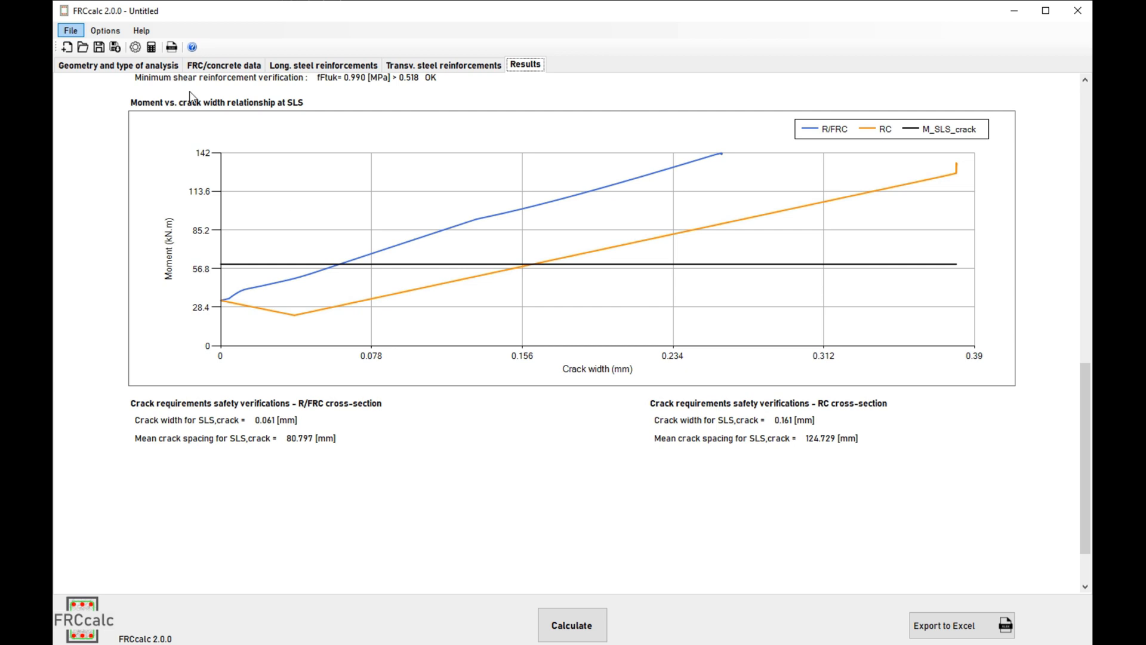
Enable SLS stress limitation for FRC and RC and fill in the characteristic and quasi-permanent SLS moments.
click(137, 64)
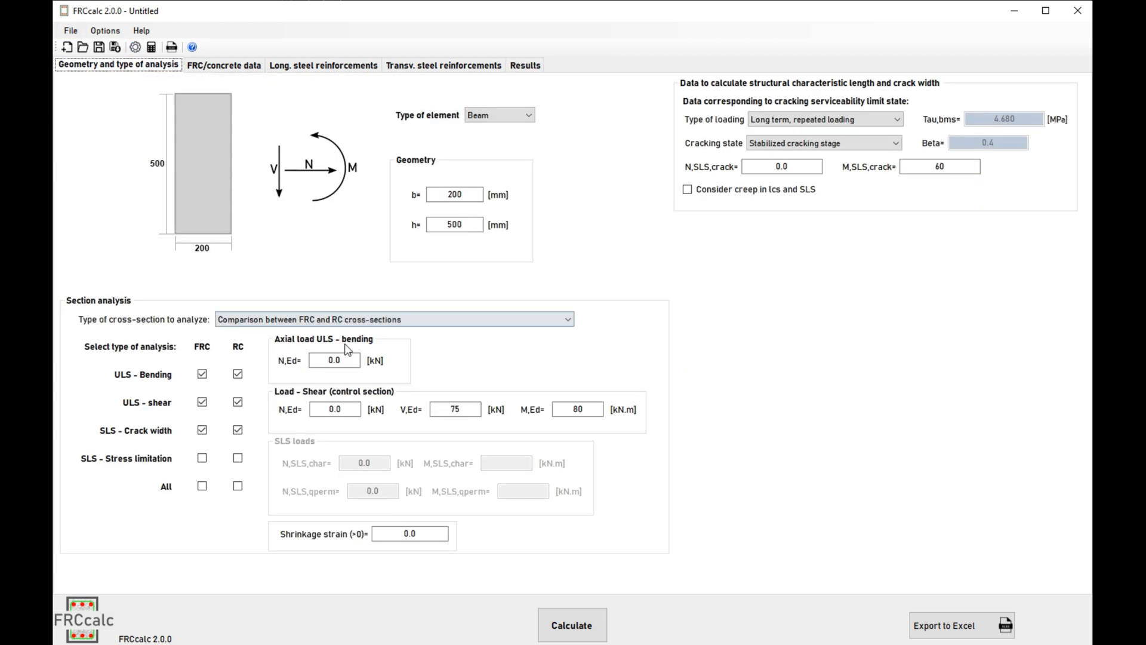
click(238, 458)
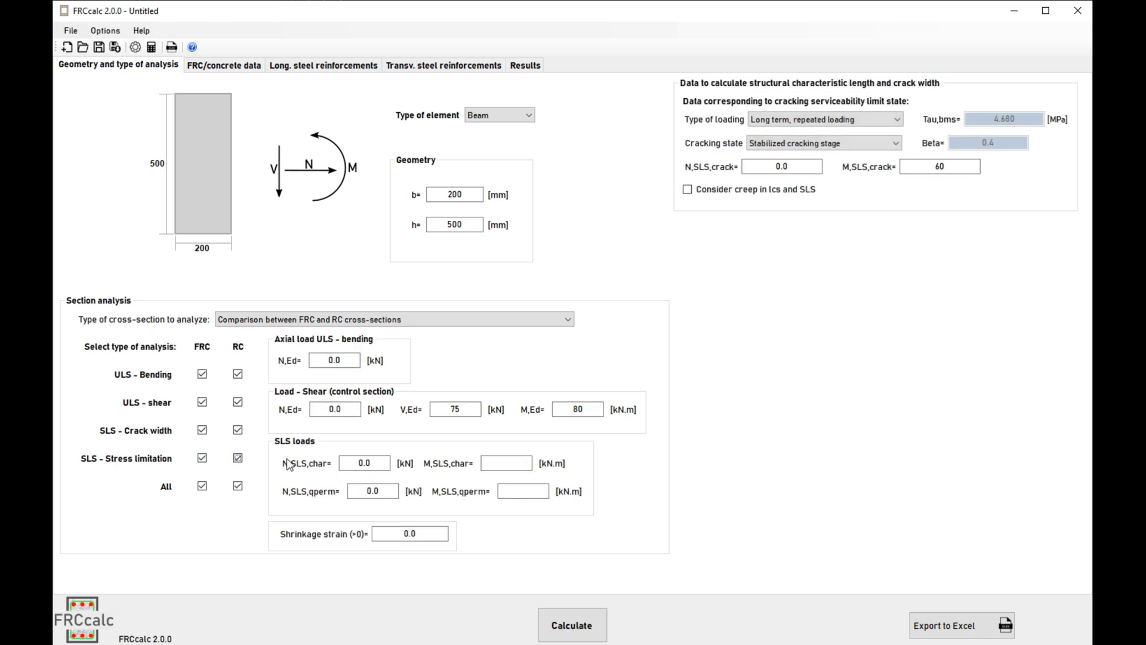
click(507, 463)
key(Tab)
Calculate all the analyses and review the stress limitation safety verifications for the R/FRC and RC cross-sections.
click(561, 623)
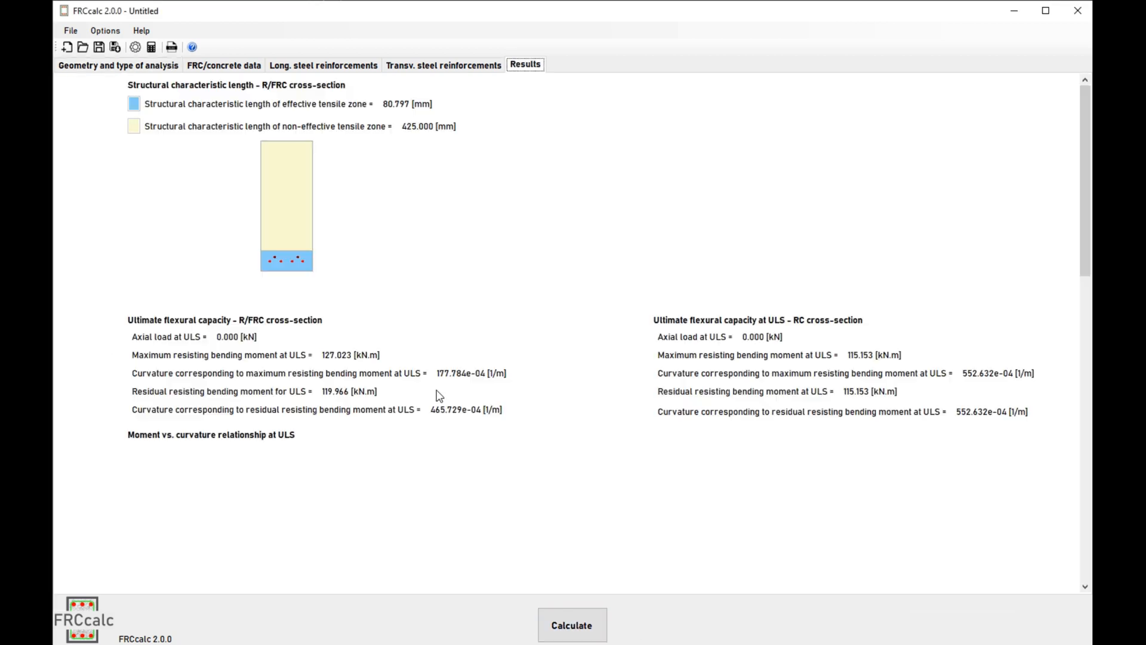
scroll(440, 342, down, 8)
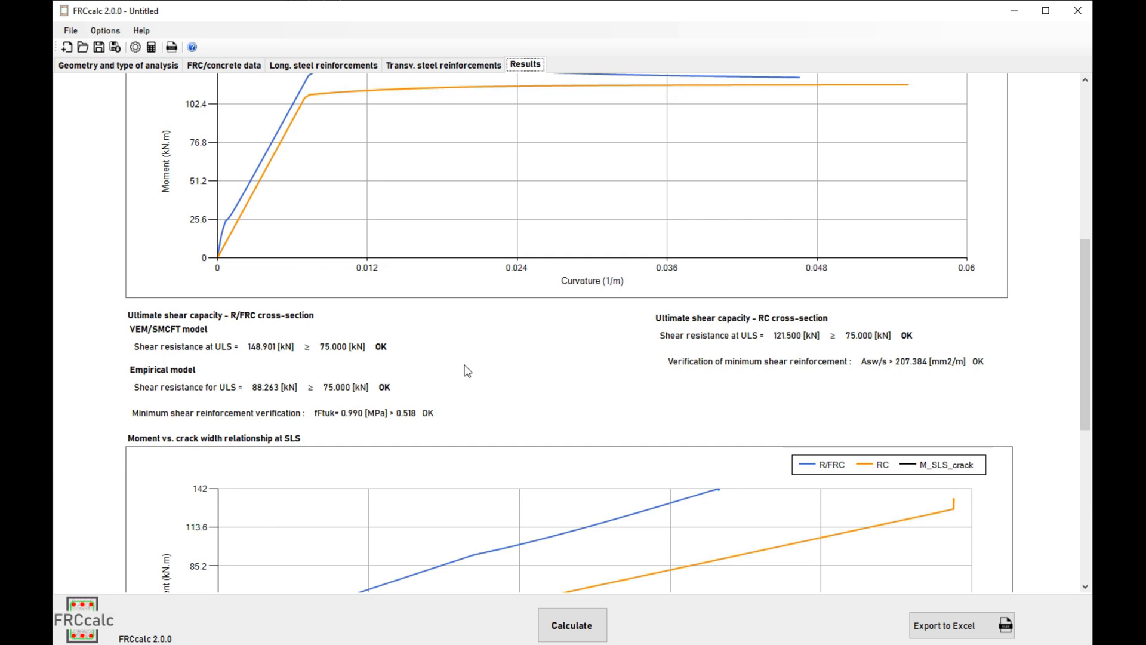
scroll(418, 368, down, 5)
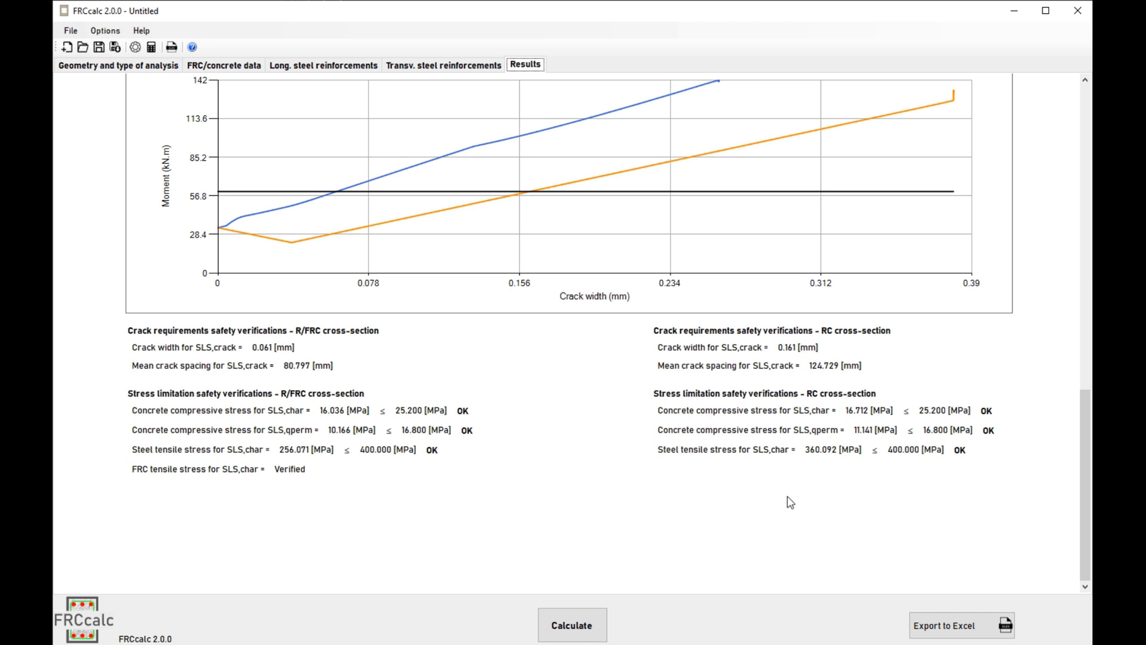
Export the results to Excel as sample1.xlsx in New folder (4), replacing the existing file.
click(928, 627)
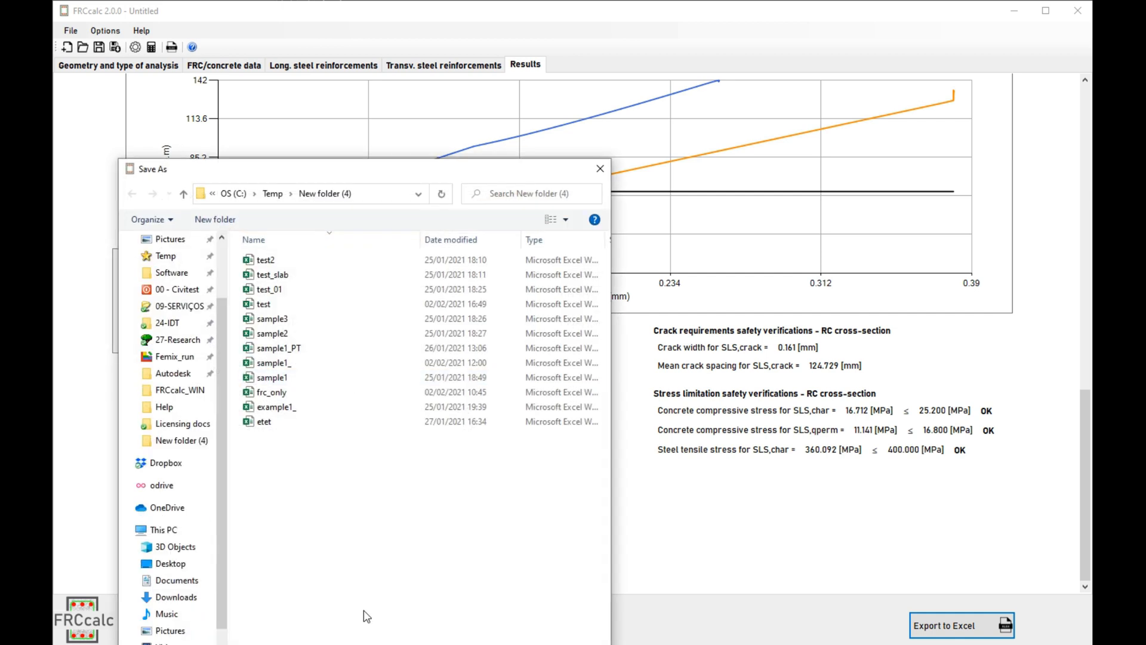
text(sl)
key(BackSpace)
text(4)
key(Return)
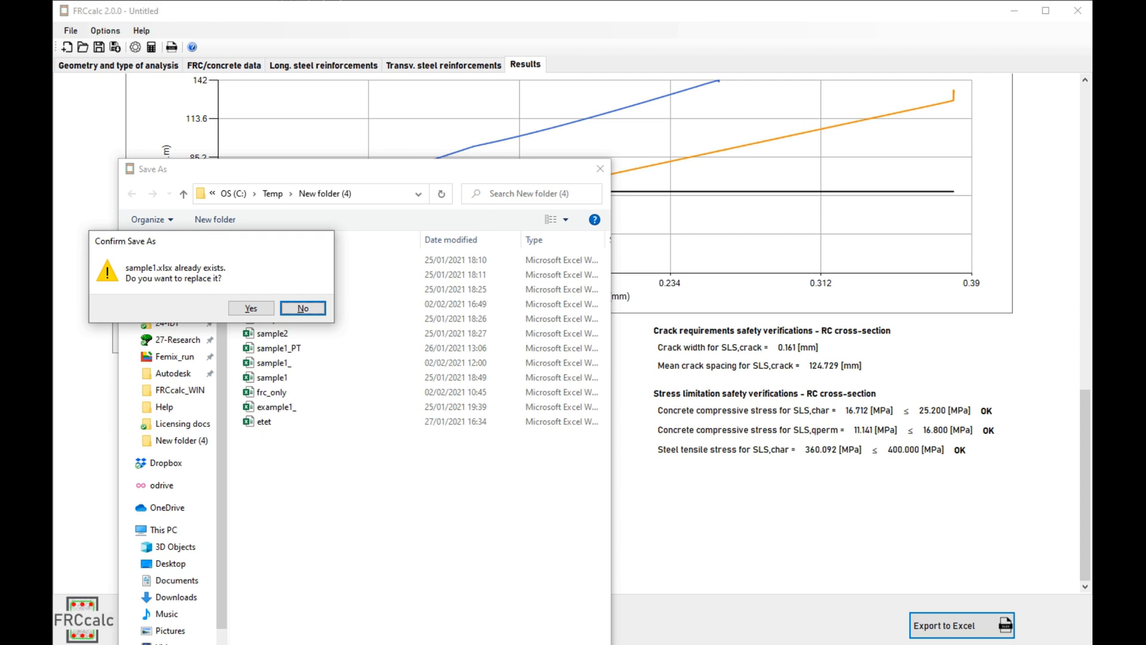
click(251, 308)
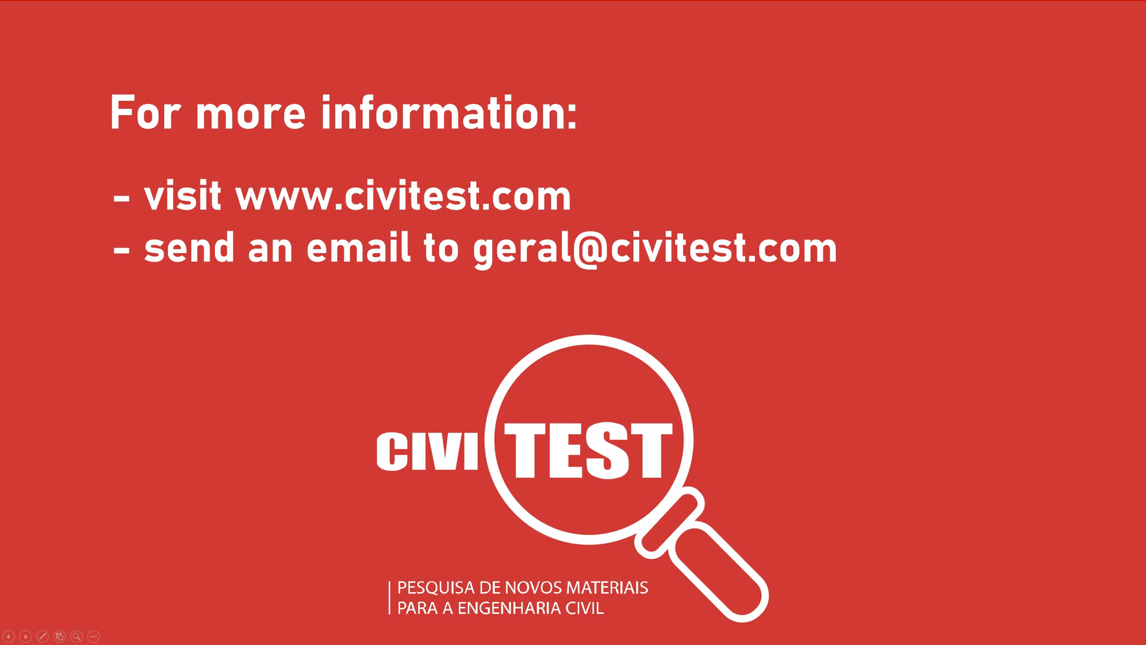